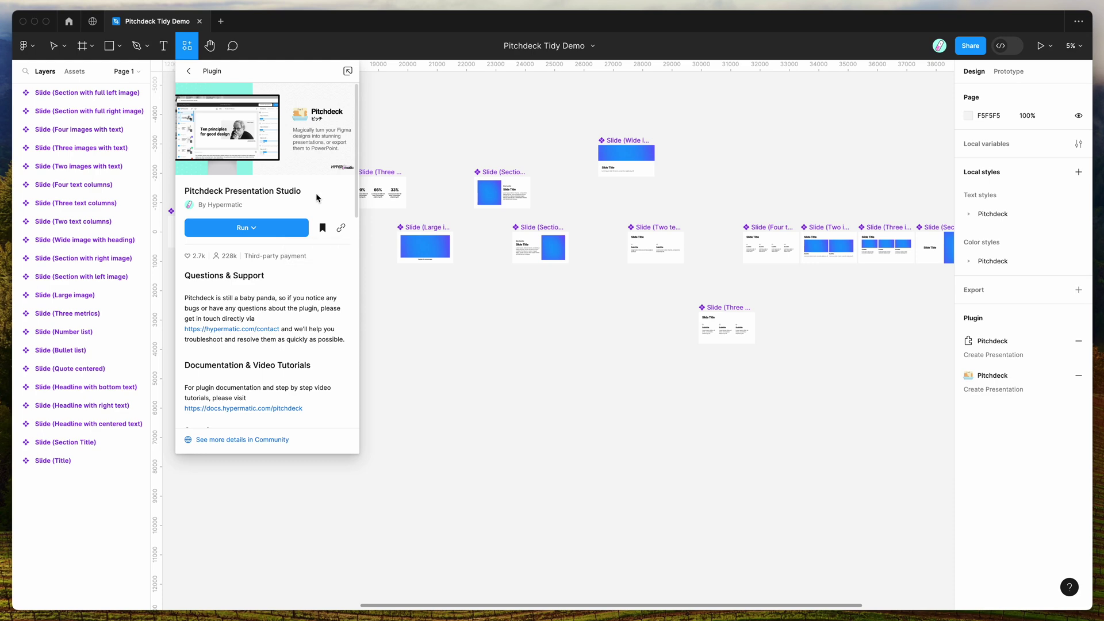
- Close the Pitchdeck Presentation Studio details page to reveal the scattered slide frames
click(412, 128)
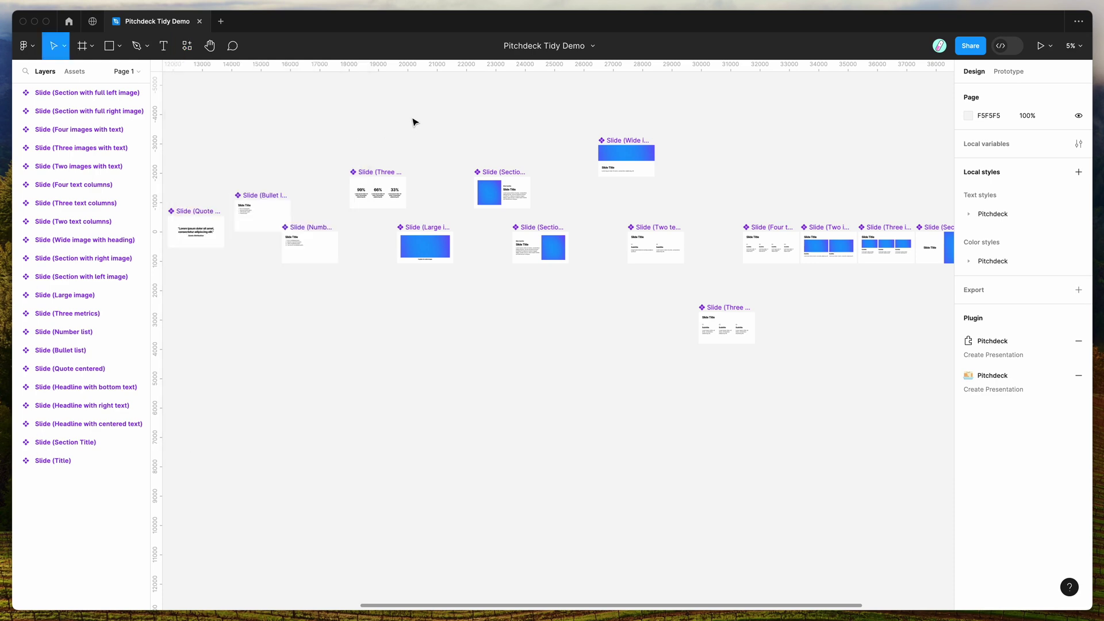
- Launch Pitchdeck Presentation Studio from the canvas menu's Saved plugins list
right_click(364, 113)
mouse_move(407, 208)
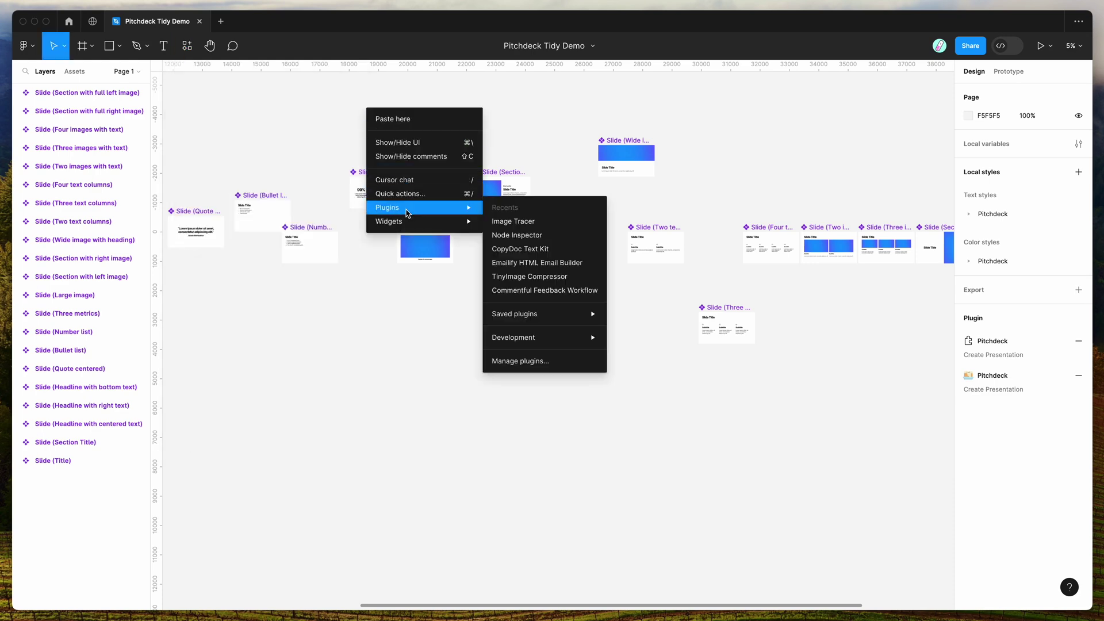
mouse_move(531, 315)
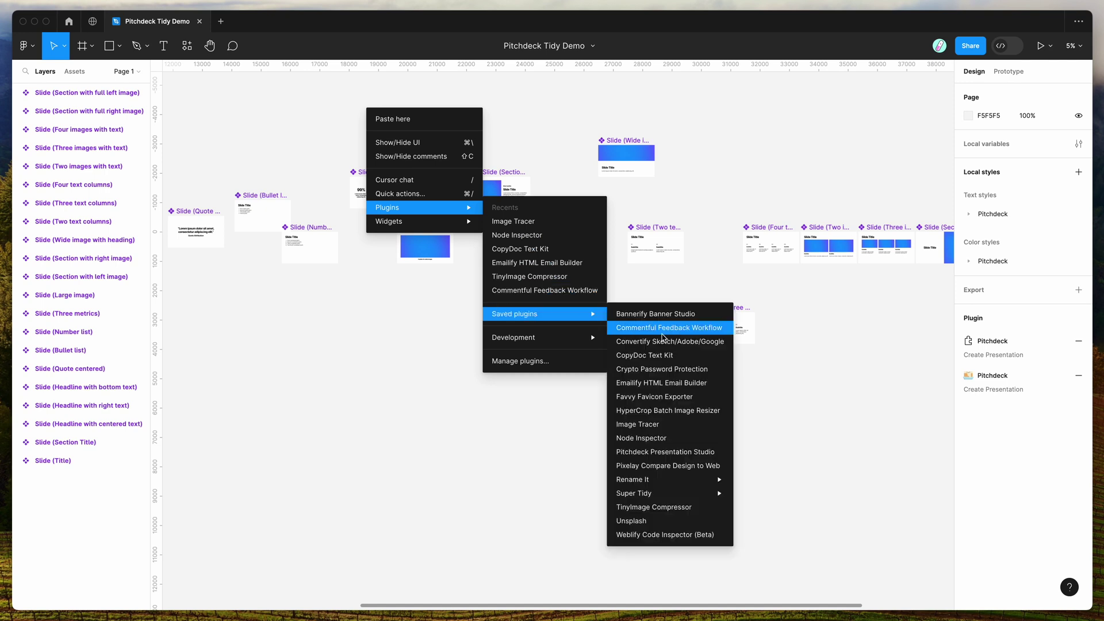
click(657, 451)
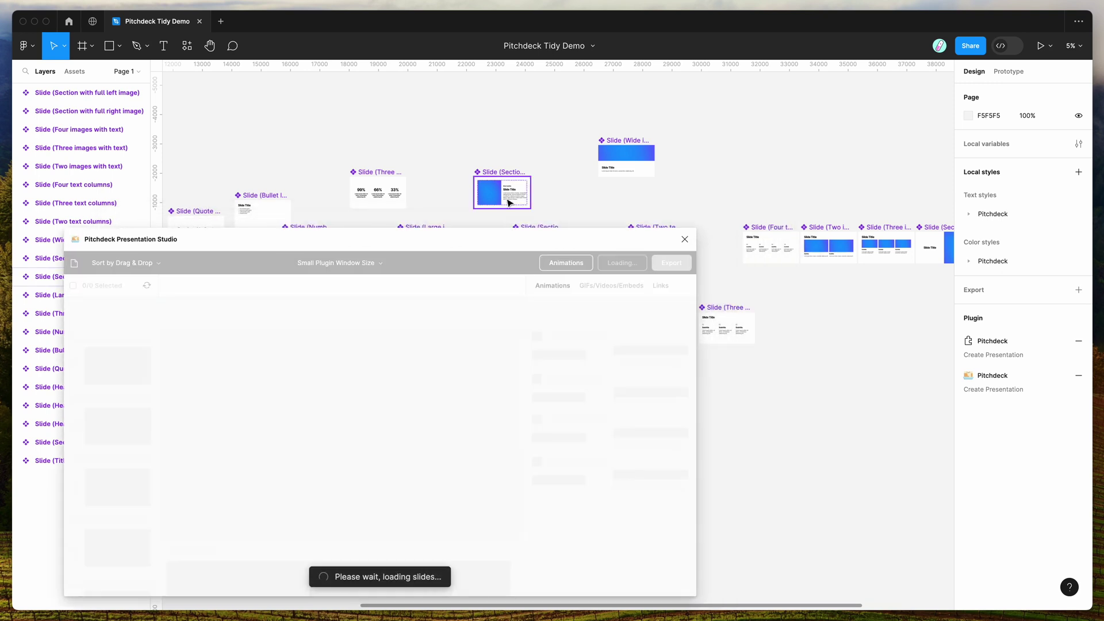
- Zoom out and reposition the plugin window clear of the slides while all 21 load
scroll(510, 198, down, 3)
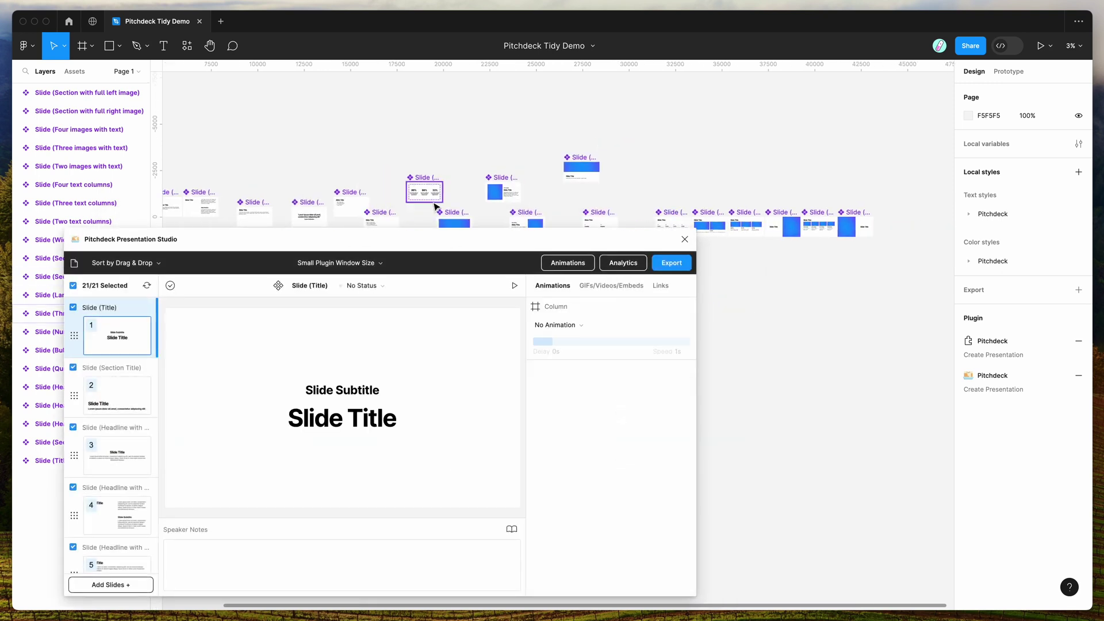
drag(436, 239, 516, 224)
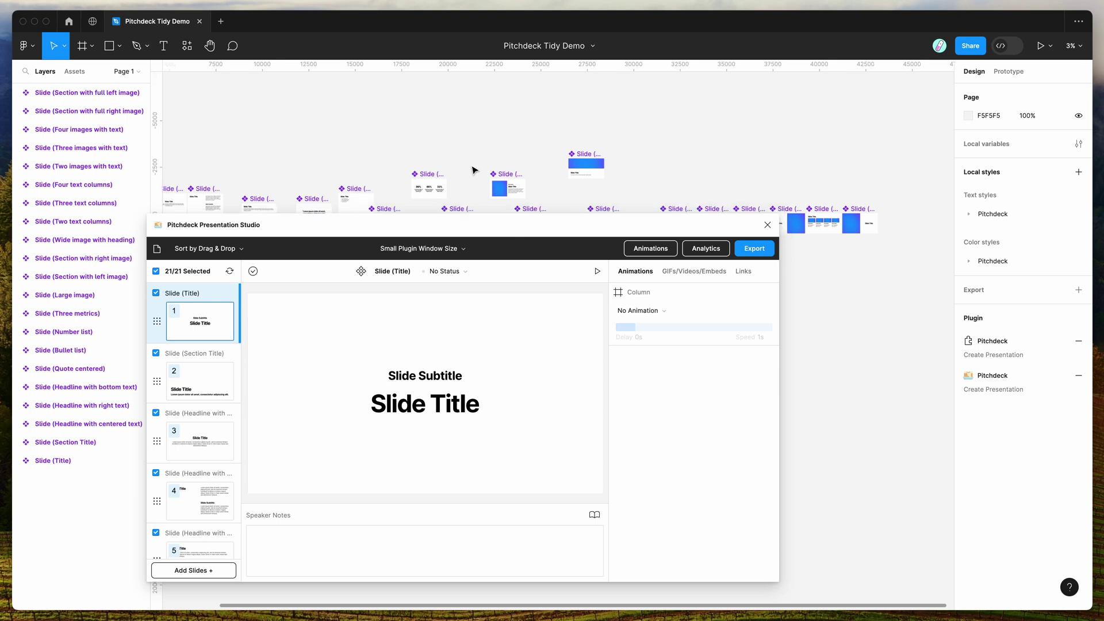
scroll(471, 167, down, 2)
scroll(473, 170, right, 2)
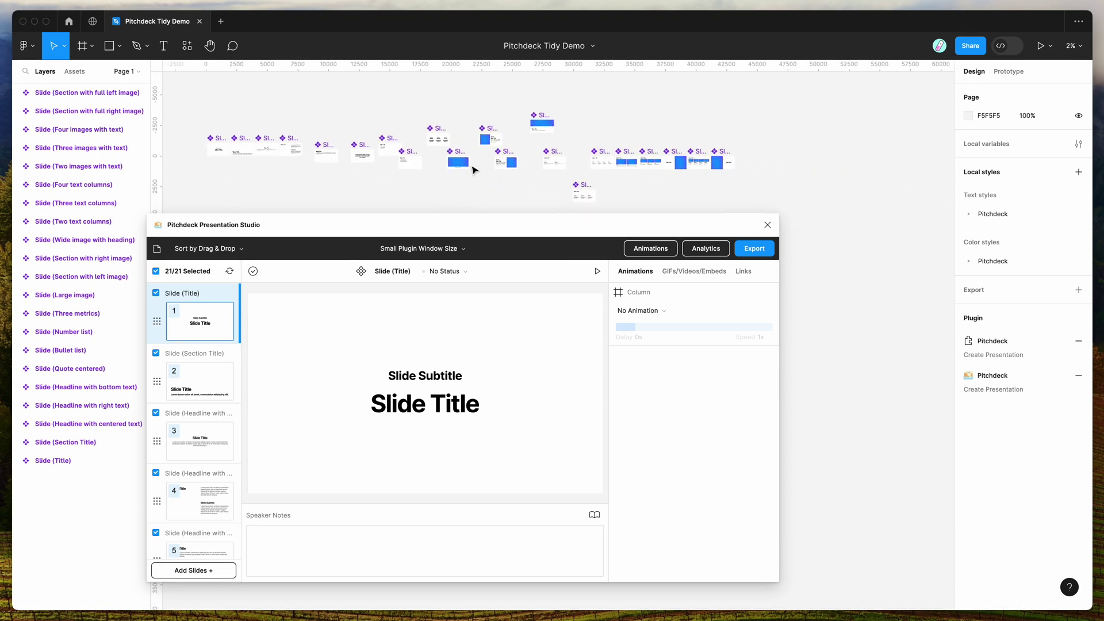
drag(401, 234, 434, 242)
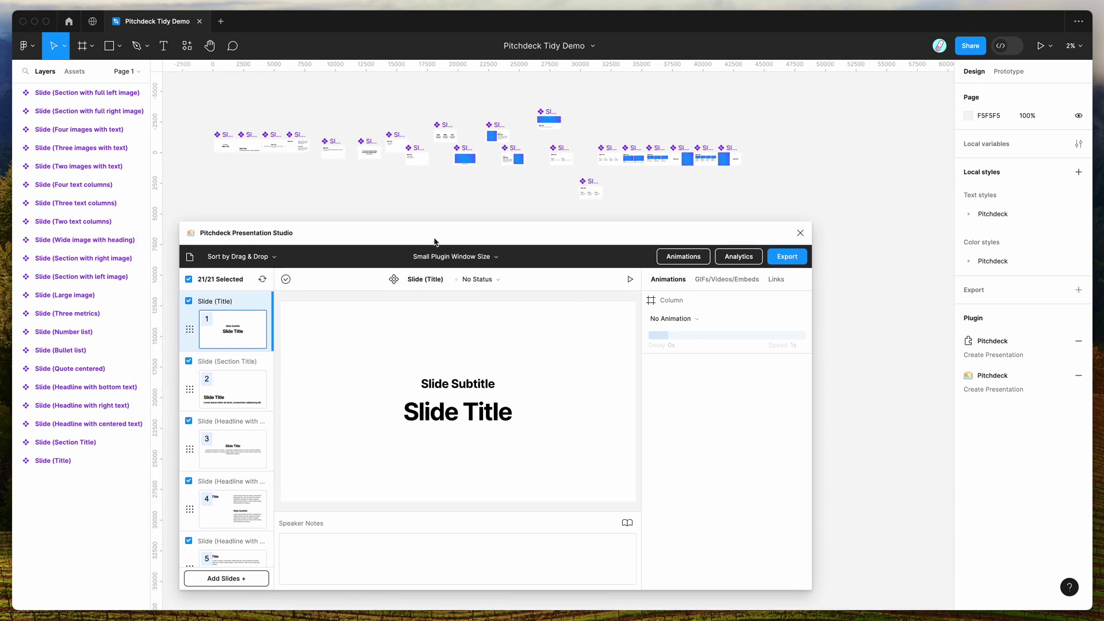
scroll(237, 443, down, 3)
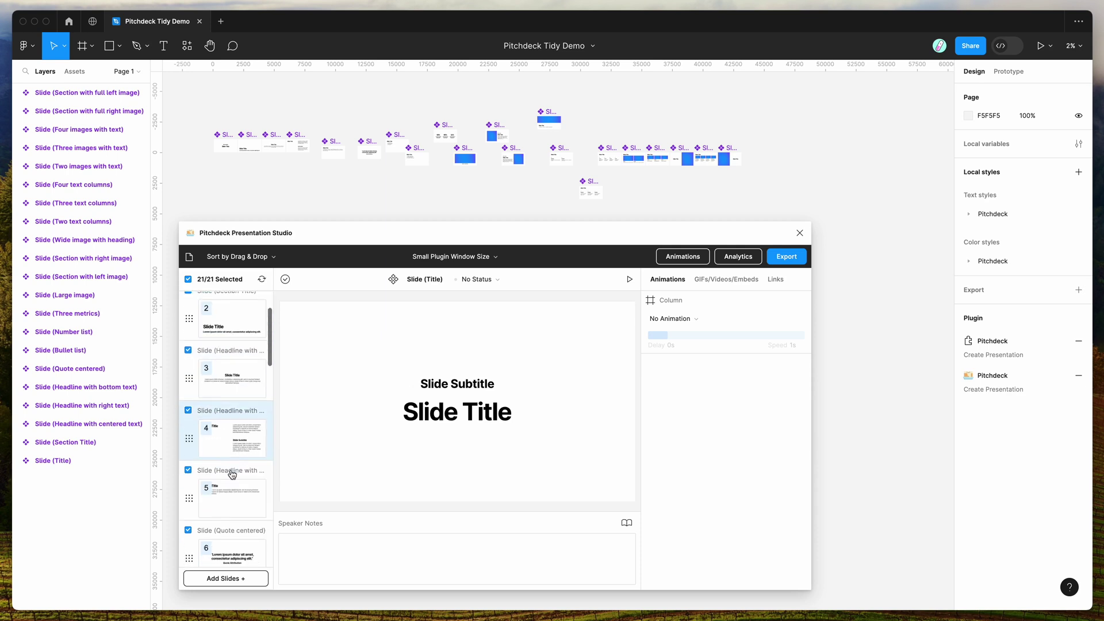
scroll(233, 437, up, 3)
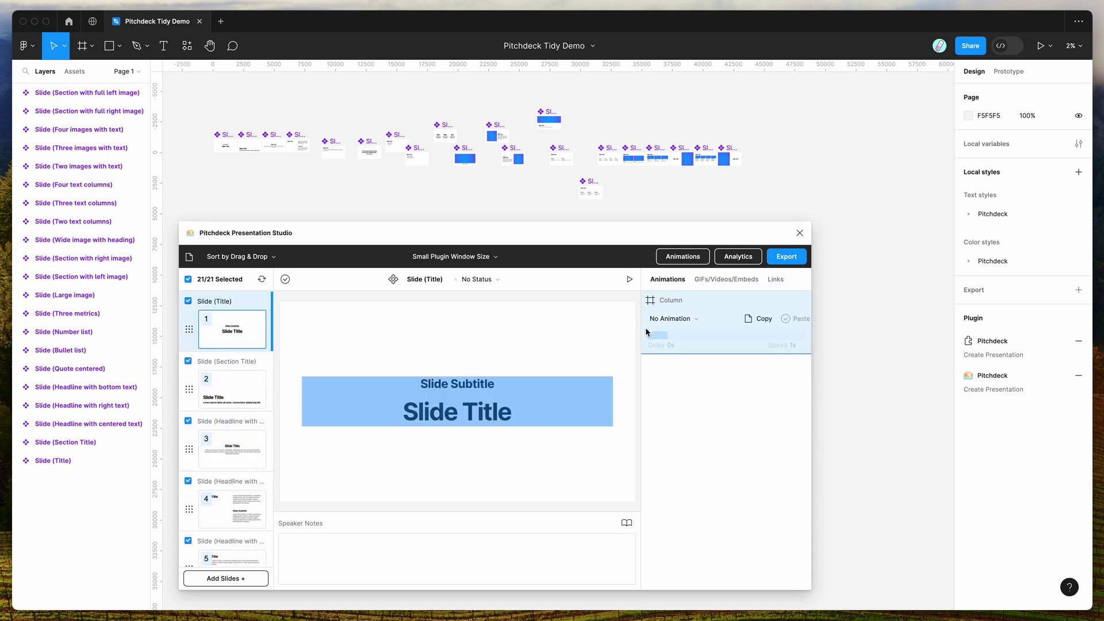
drag(767, 237, 739, 240)
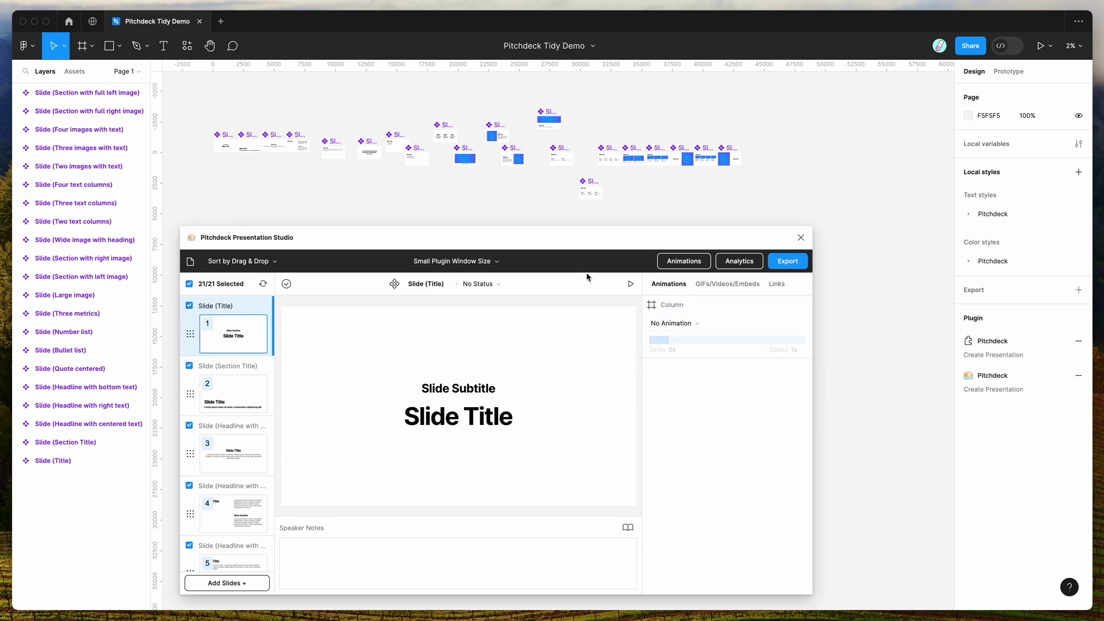
scroll(542, 196, up, 5)
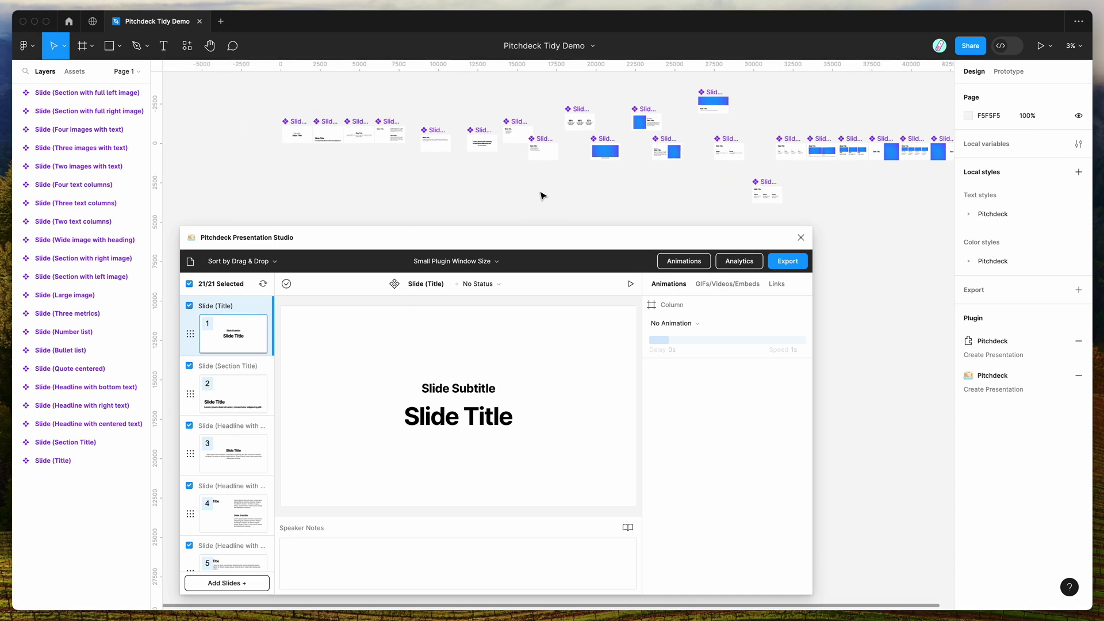
scroll(542, 196, up, 3)
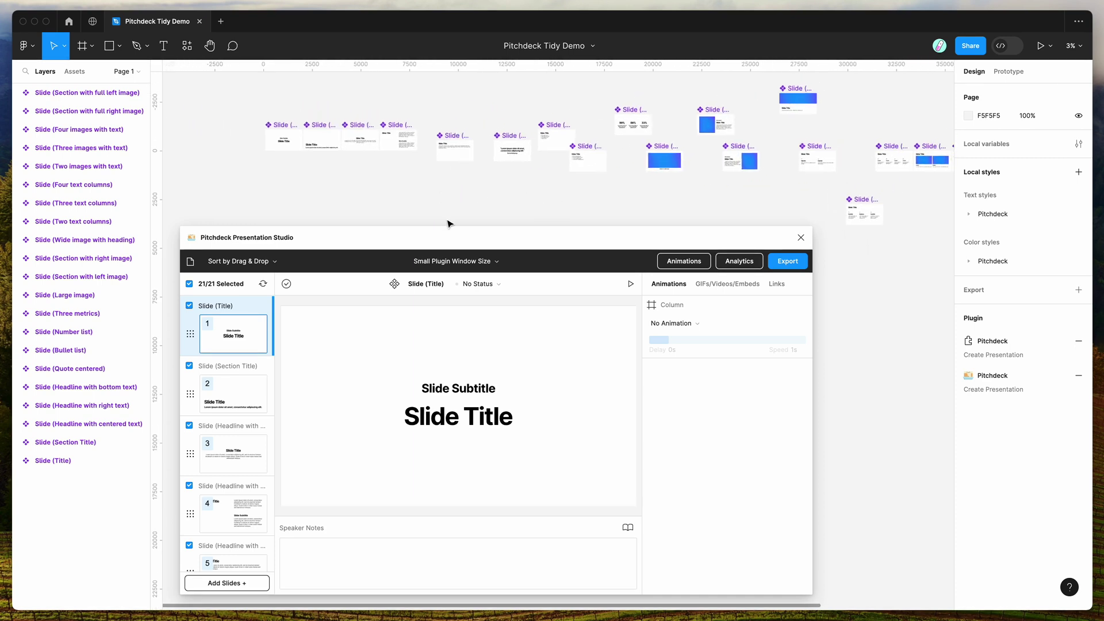
drag(450, 249, 444, 246)
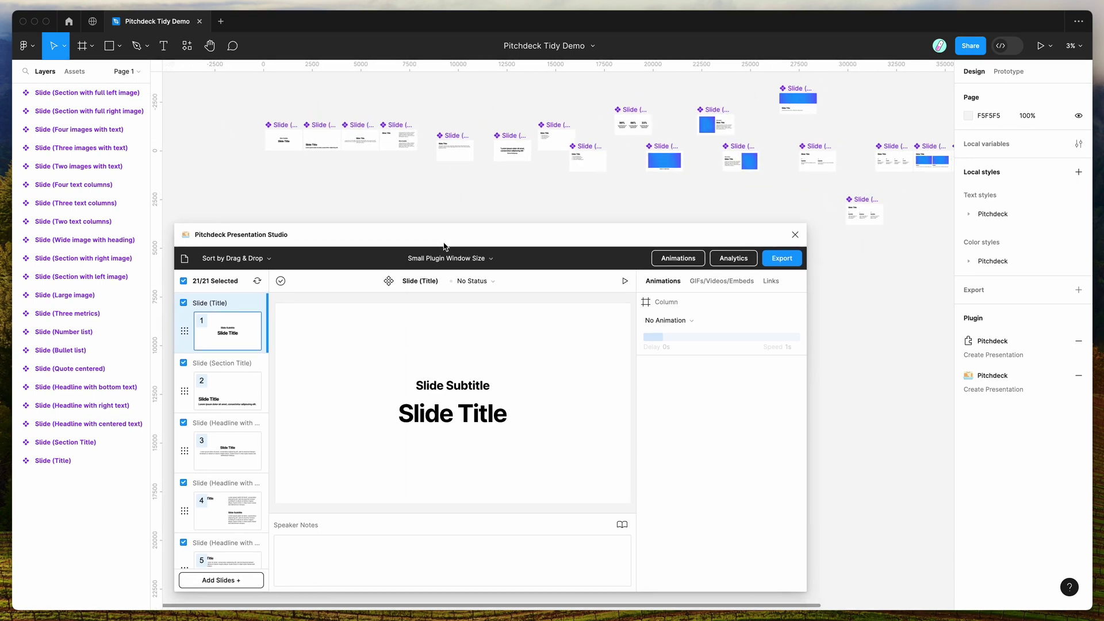
scroll(617, 175, up, 2)
- Rearrange the three Headline slide frames, leaving Headline with bottom text at X 5109, Y -795
click(545, 138)
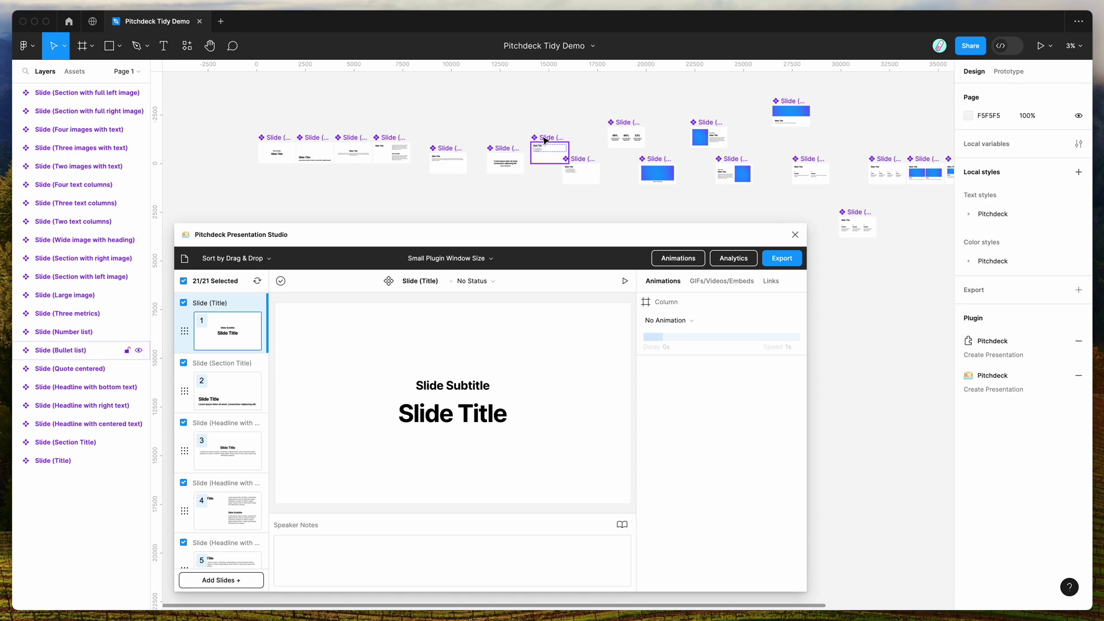
click(498, 111)
drag(389, 138, 220, 142)
drag(439, 151, 307, 83)
drag(358, 137, 452, 149)
click(398, 126)
drag(314, 92, 373, 157)
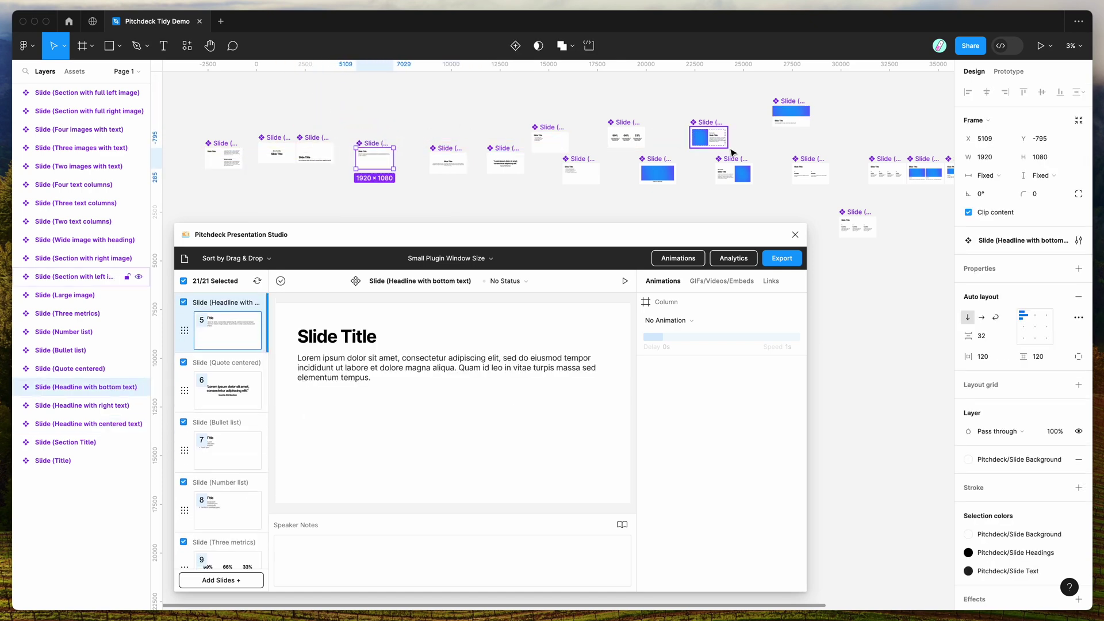
click(267, 260)
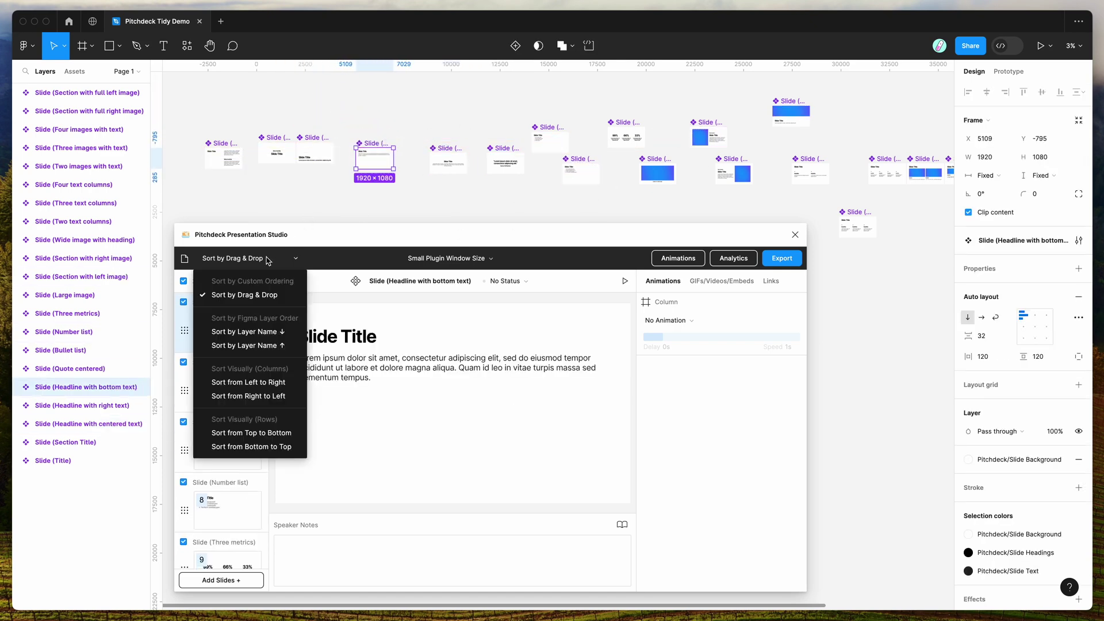
- Sort the plugin's slide list left to right, then right to left by canvas position
click(247, 382)
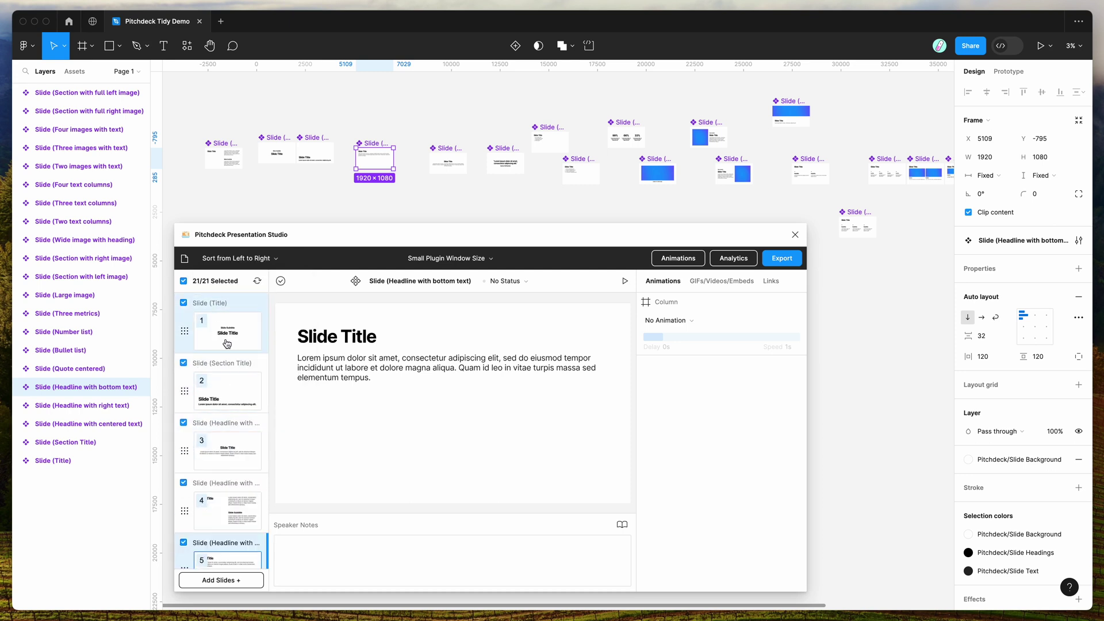
click(240, 260)
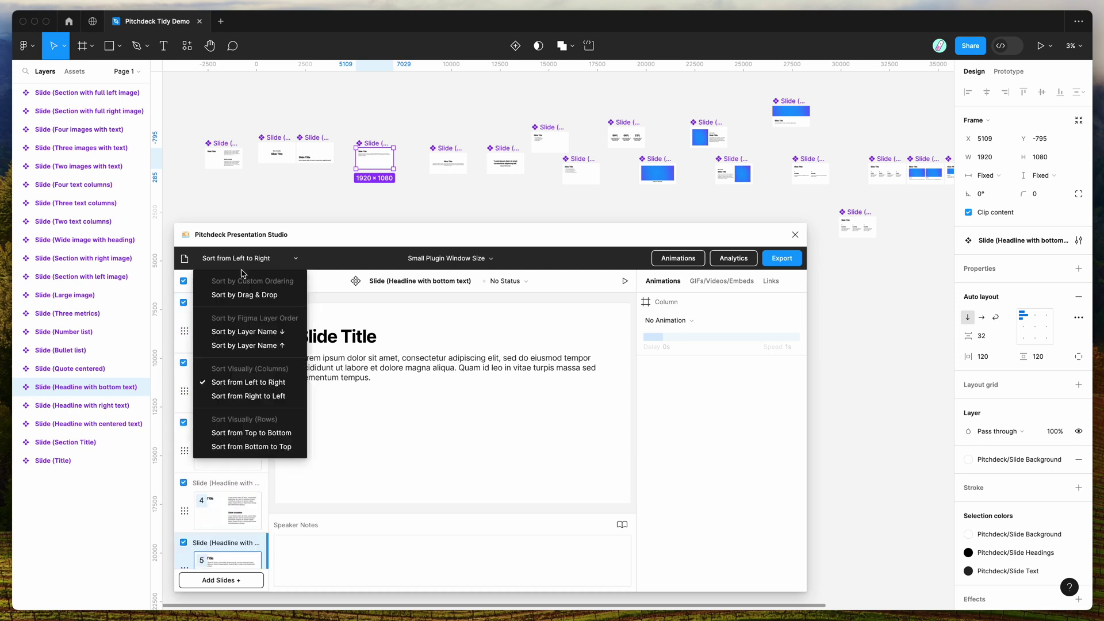
click(249, 396)
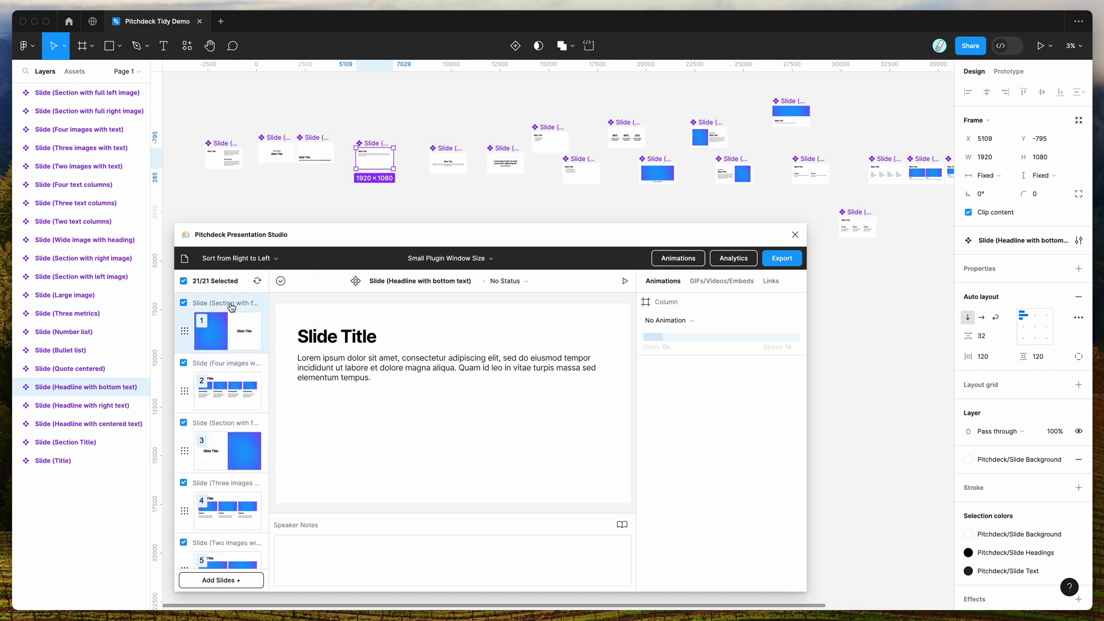
- Move the Four images slide down to fourth place in the list
scroll(476, 188, right, 1)
scroll(476, 188, right, 8)
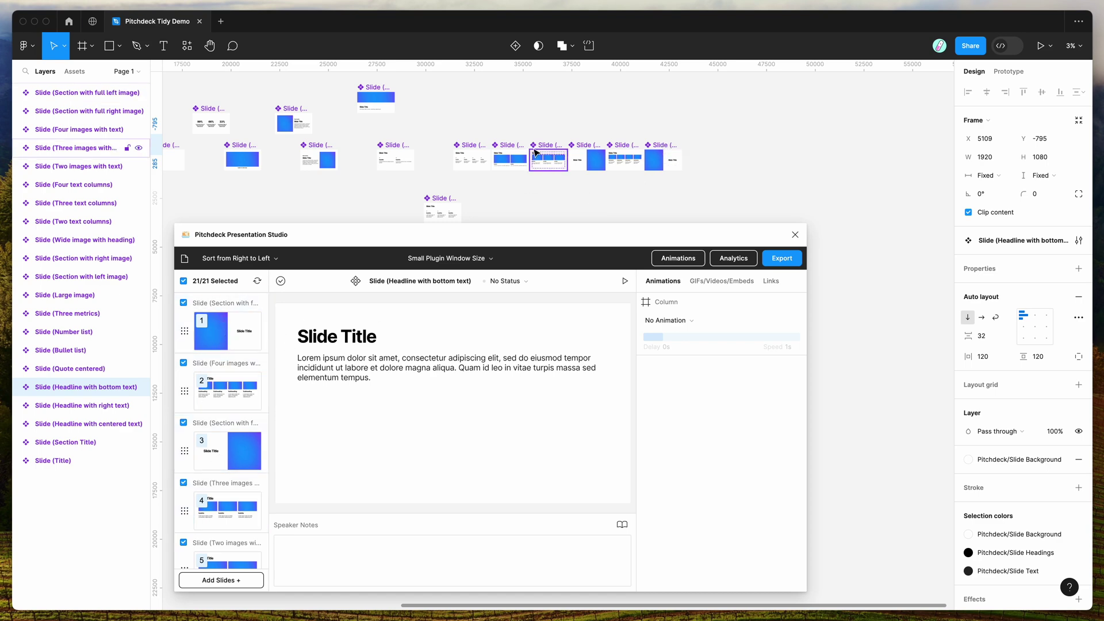
scroll(454, 99, left, 10)
scroll(422, 111, left, 1)
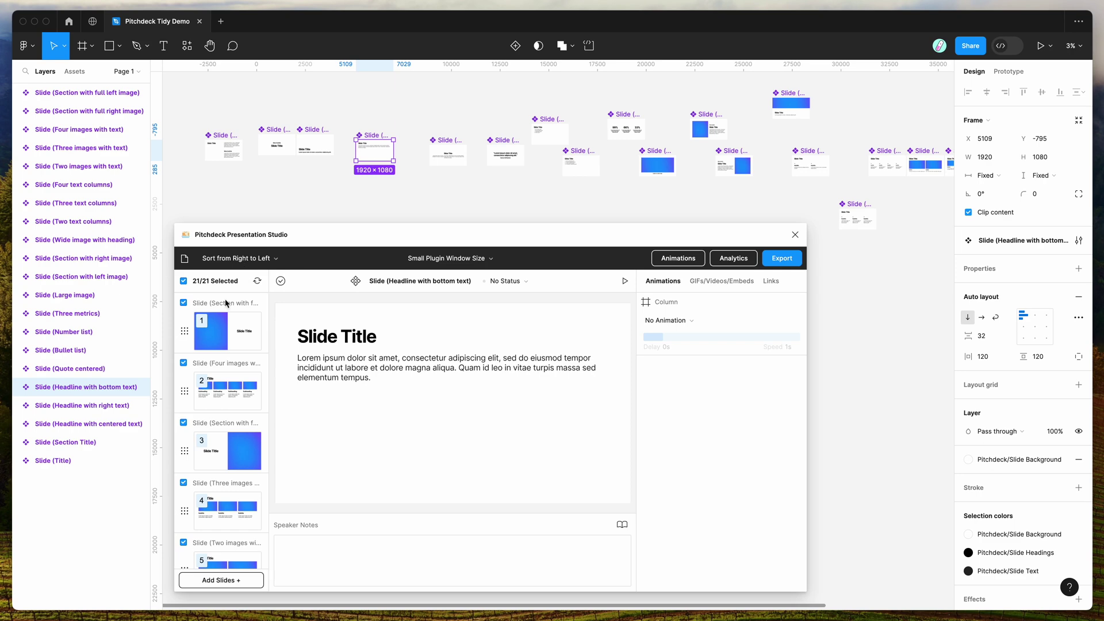
drag(187, 392, 191, 508)
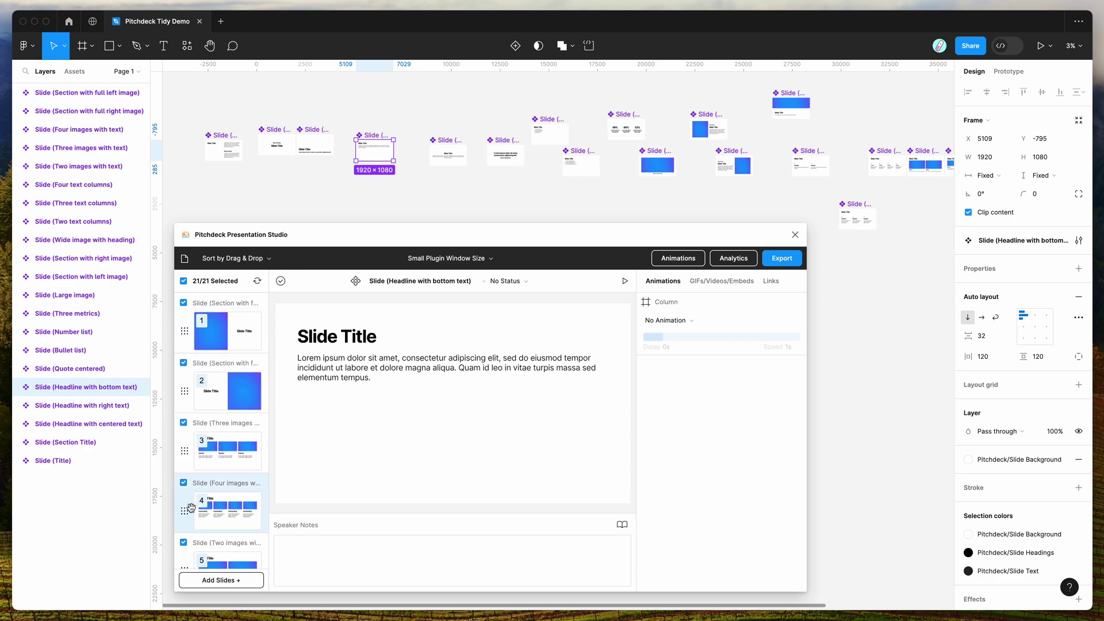
- Return Four images to second place, then uncheck Section with full right image and Four text columns
click(226, 394)
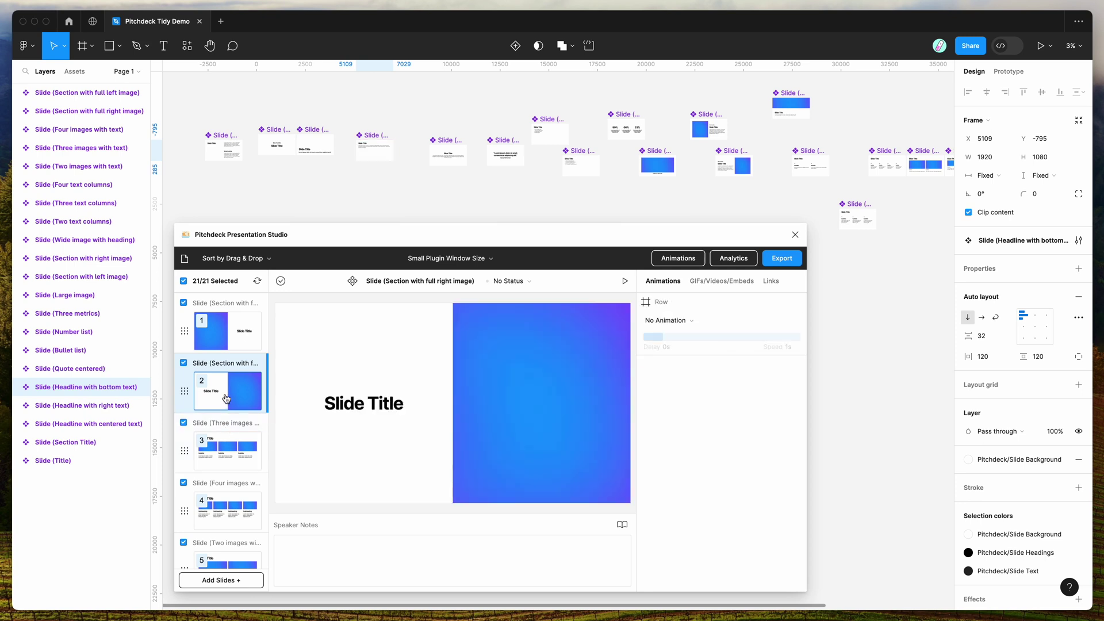
drag(183, 510, 199, 428)
scroll(226, 419, down, 2)
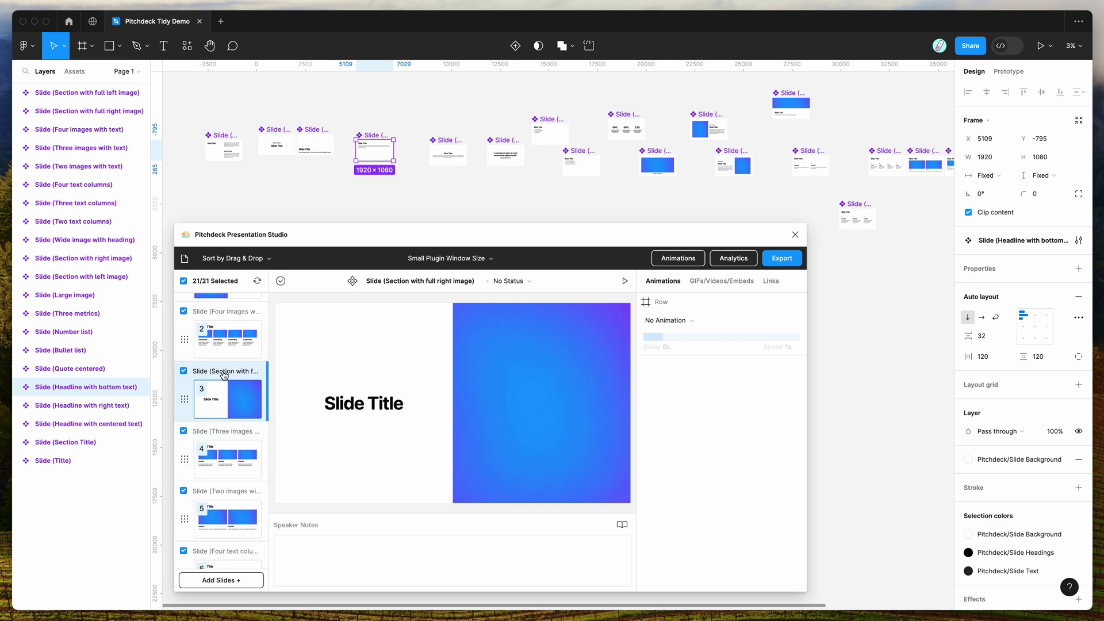
click(223, 375)
scroll(224, 414, down, 5)
click(226, 430)
- Uncheck Two text columns, Three text columns, Section with full right image and Large image
scroll(226, 431, down, 5)
click(215, 415)
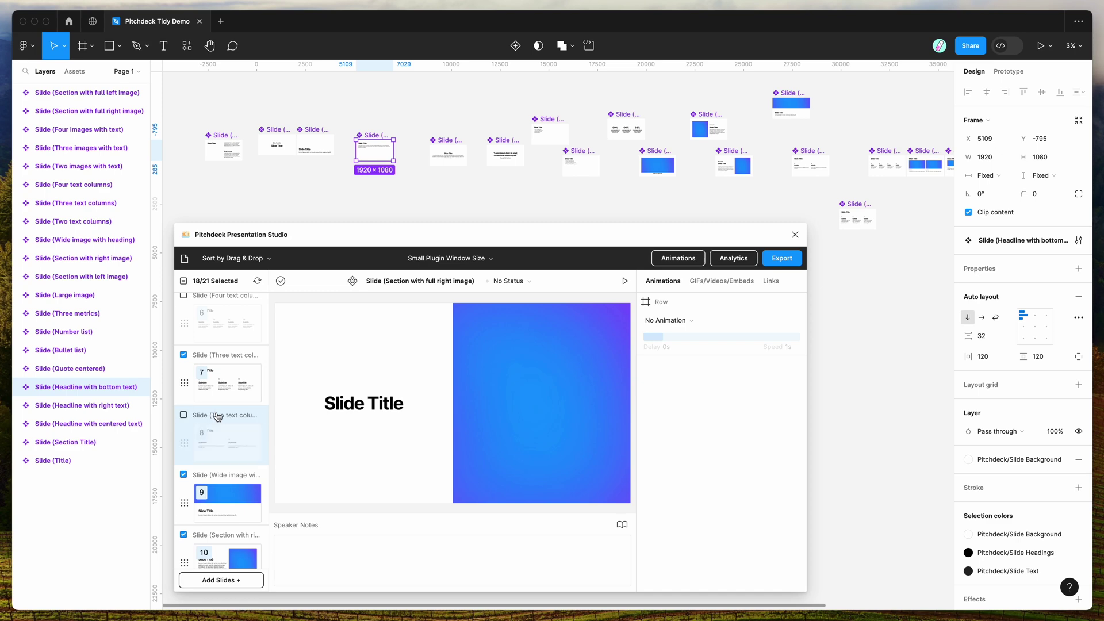
click(229, 375)
scroll(228, 391, down, 5)
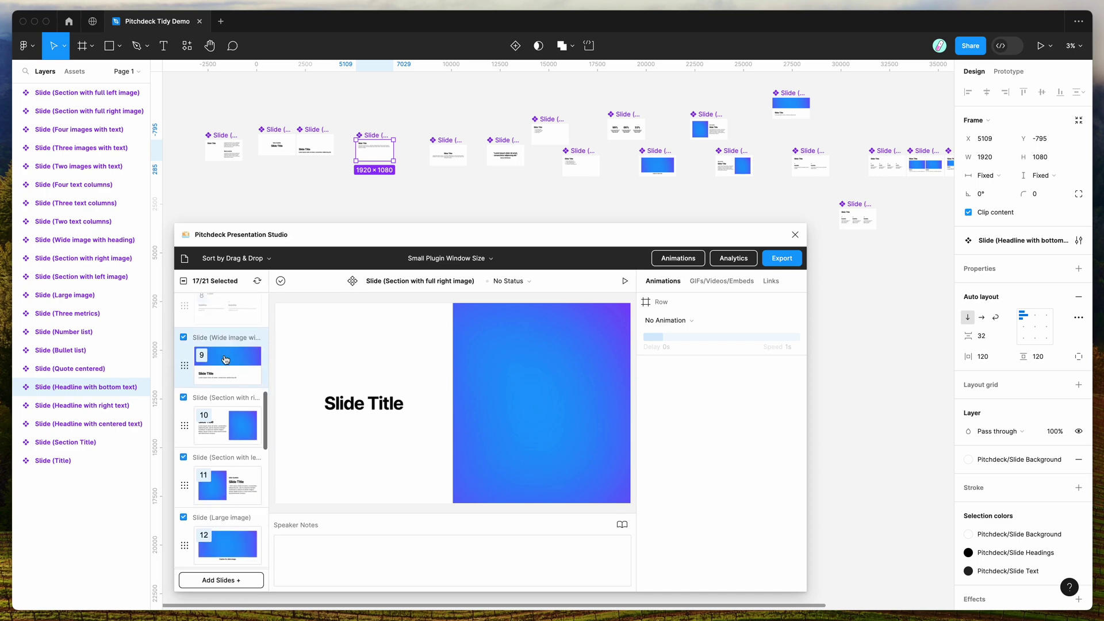
click(223, 402)
scroll(223, 413, down, 4)
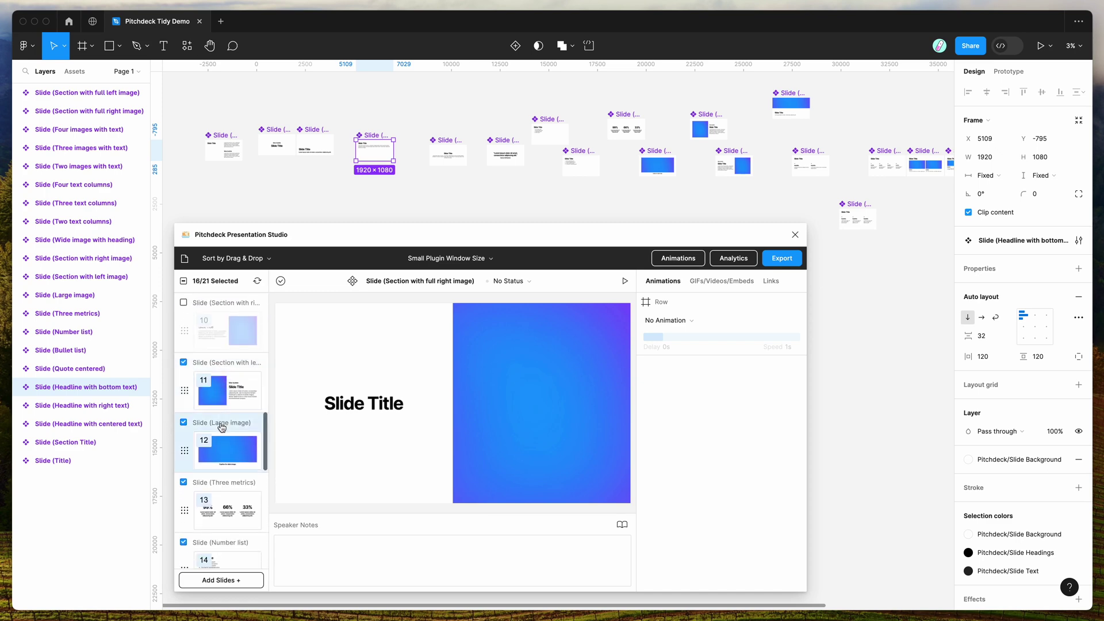
click(222, 426)
scroll(222, 427, up, 20)
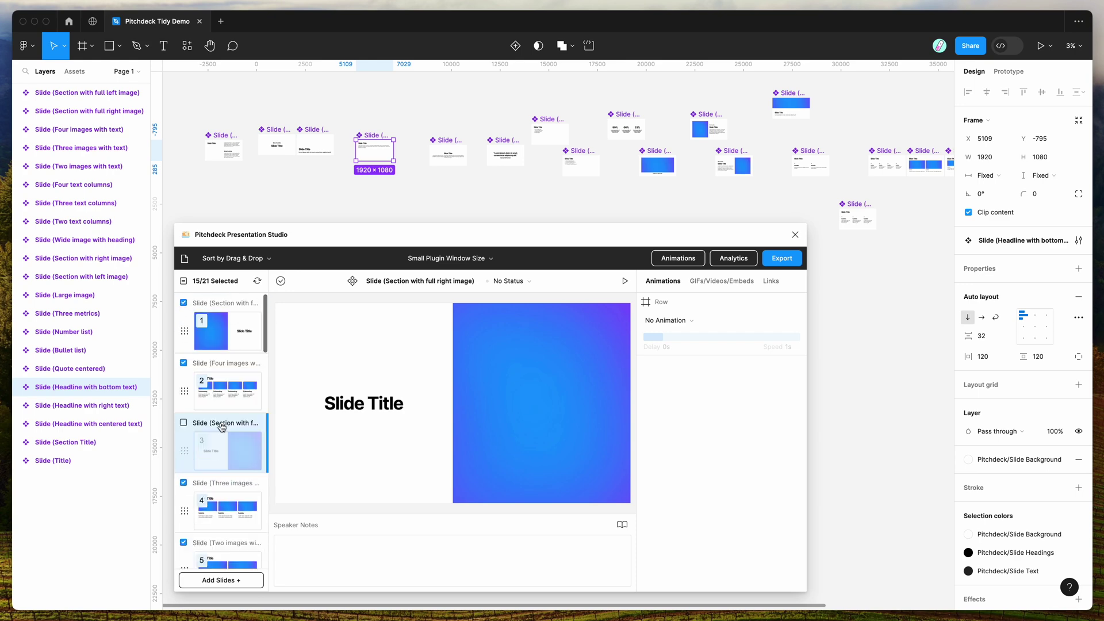
- Nudge the plugin window right and deselect the slide frame on the canvas
drag(339, 244, 342, 244)
scroll(347, 215, left, 3)
scroll(347, 214, right, 3)
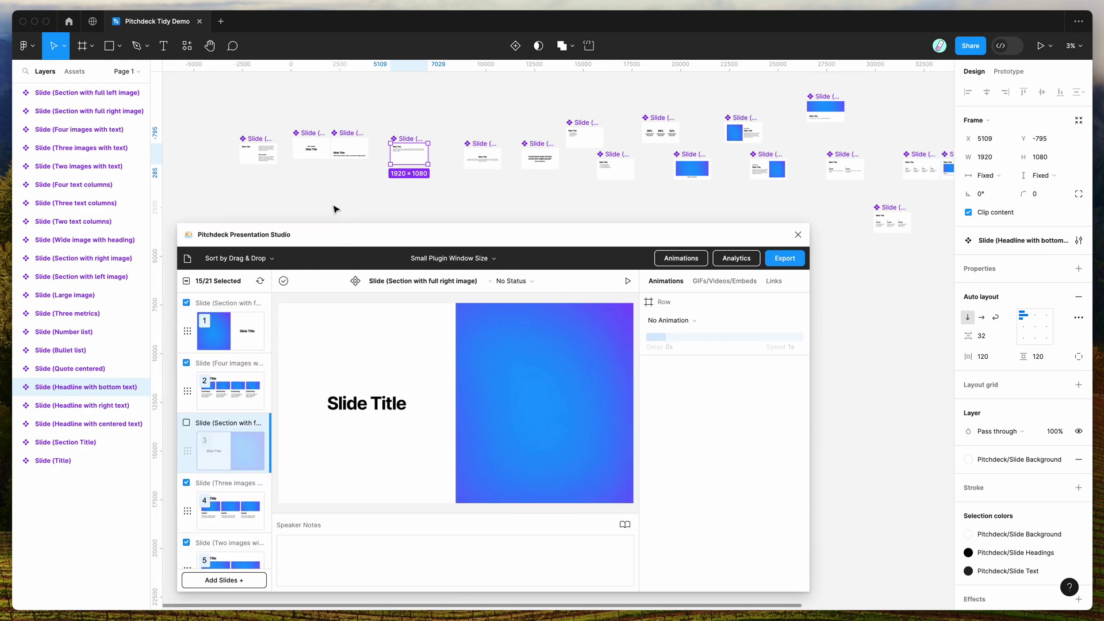
right_click(332, 202)
click(300, 202)
click(288, 201)
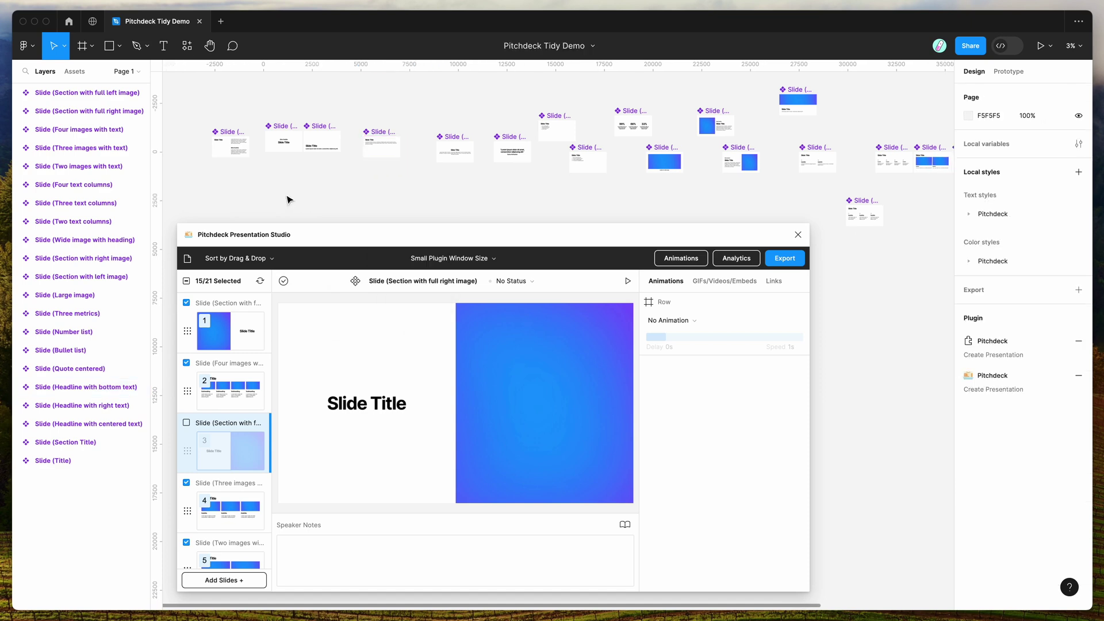
- Set Slides Per Row to 12 and run Re-Order & Tidy Figma Slide Layers
click(188, 259)
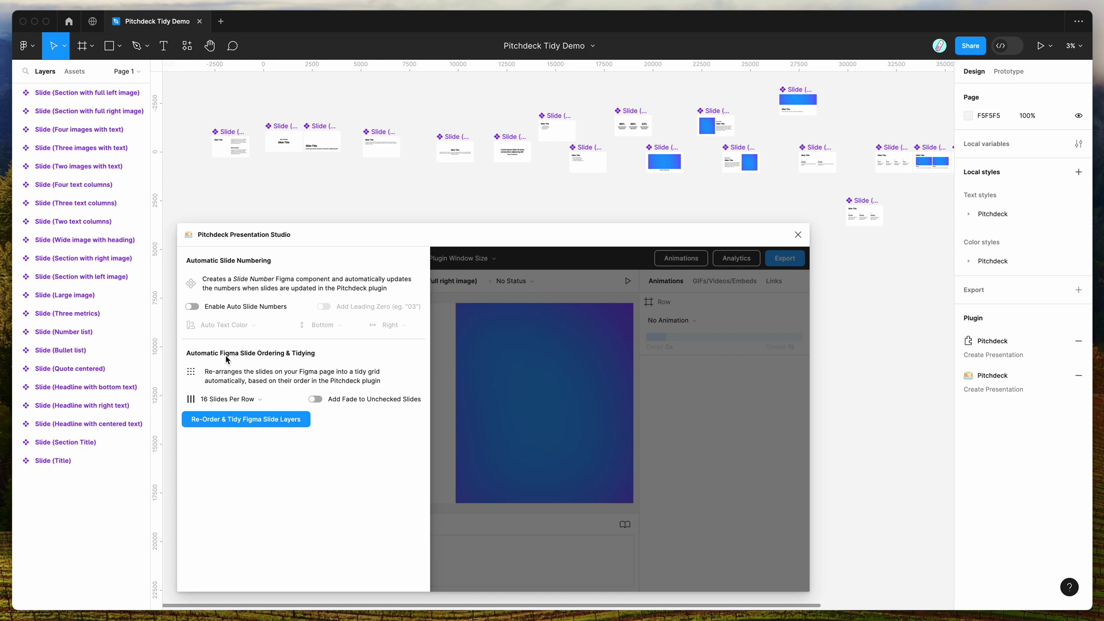
click(265, 402)
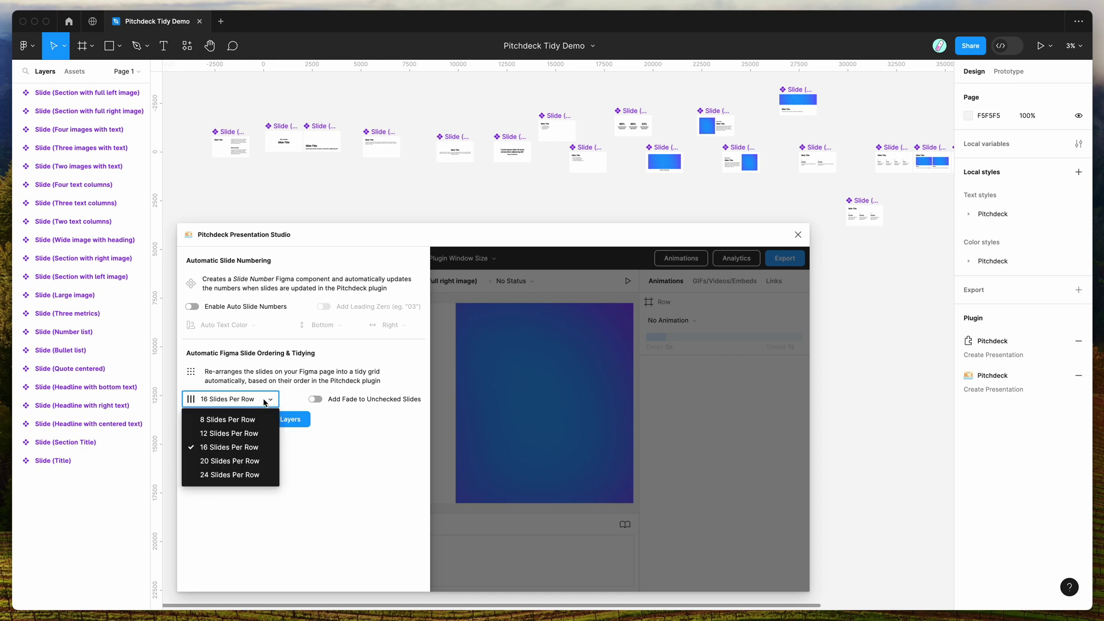
click(233, 435)
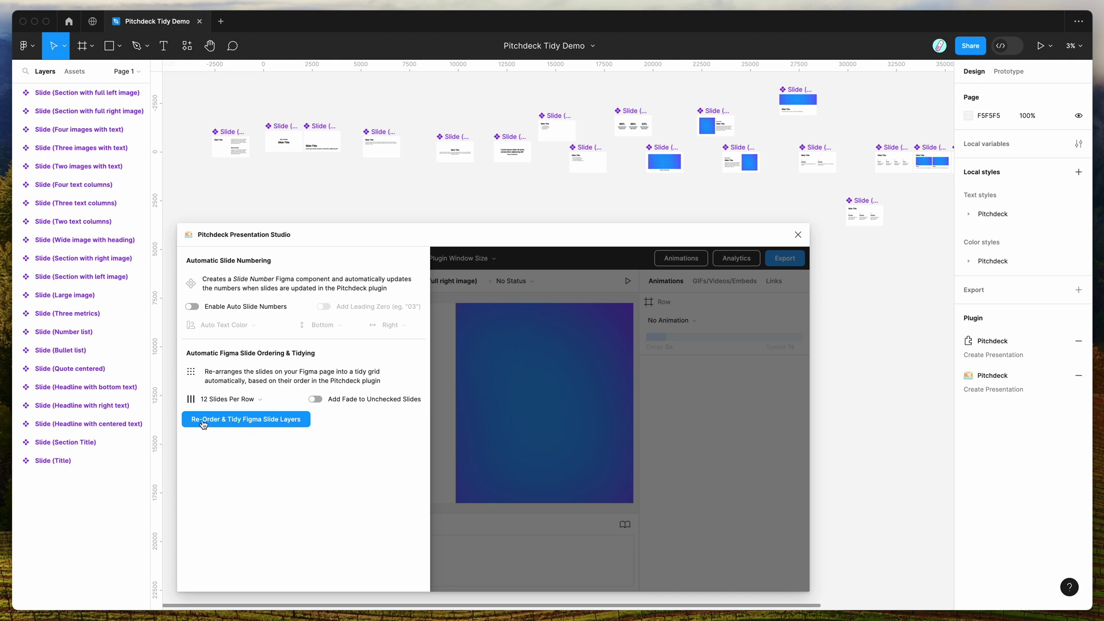
click(265, 424)
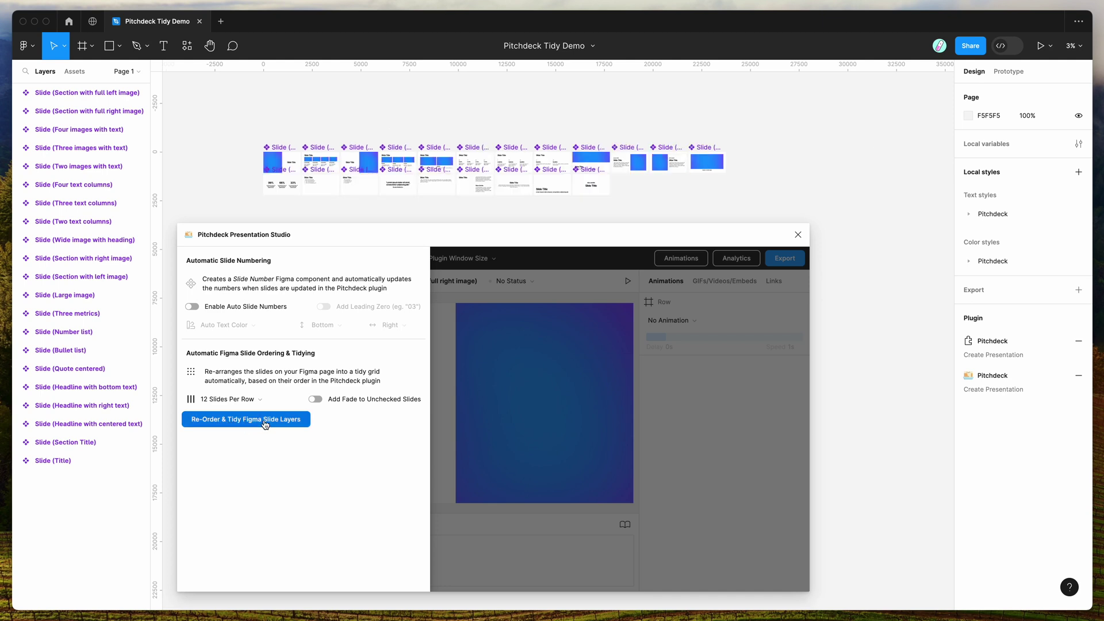
- Close the page settings panel to show the slide list with 15 of 21 selected
scroll(234, 193, up, 5)
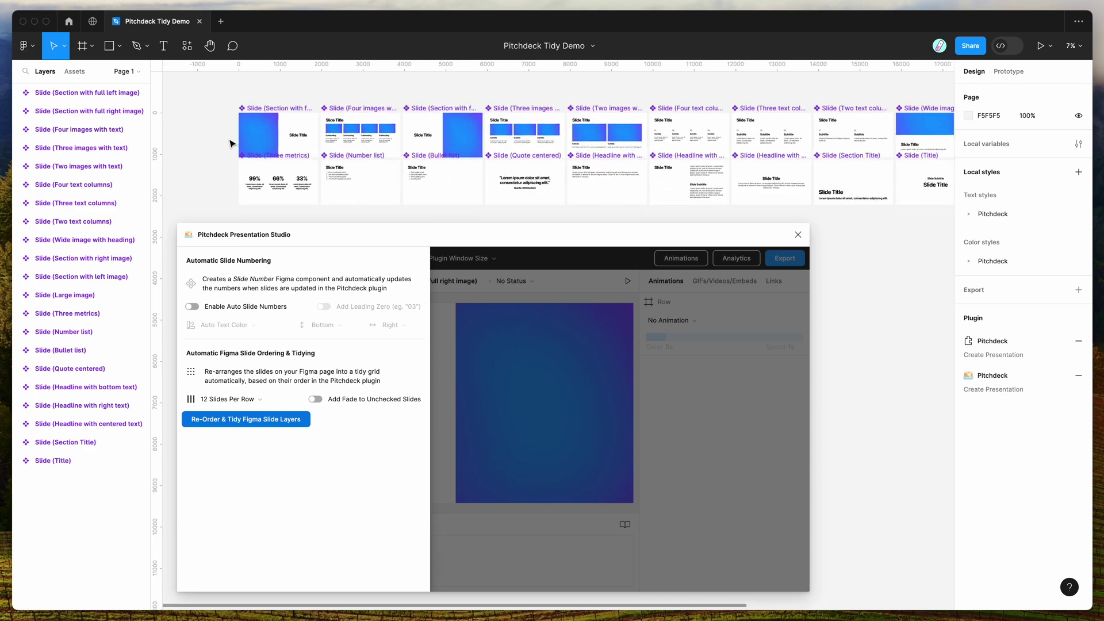
scroll(232, 144, right, 2)
scroll(233, 145, up, 1)
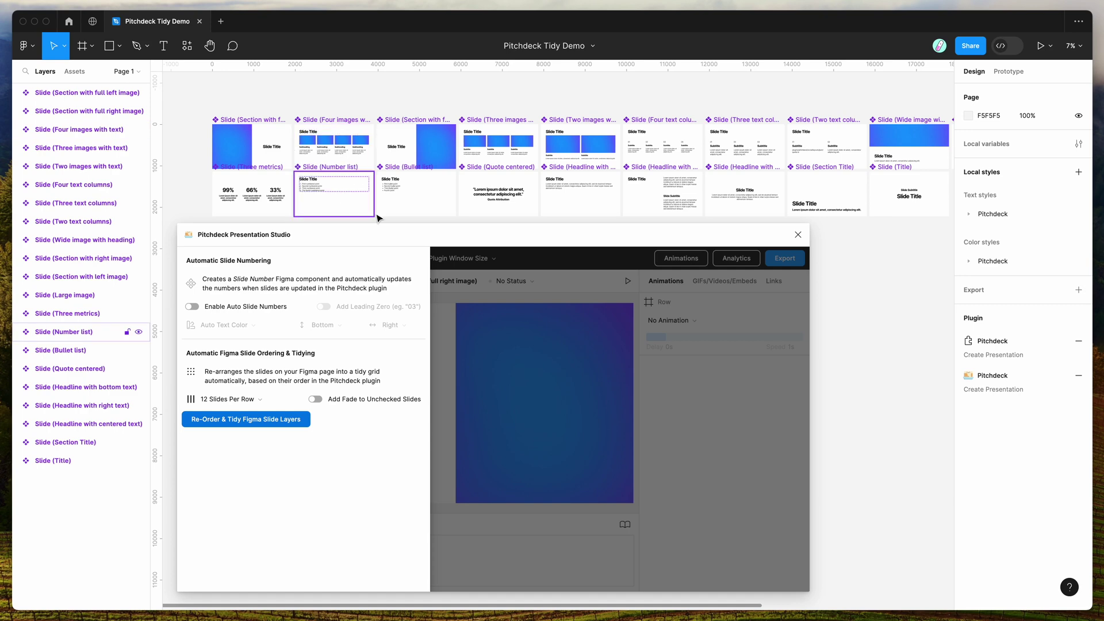
click(473, 304)
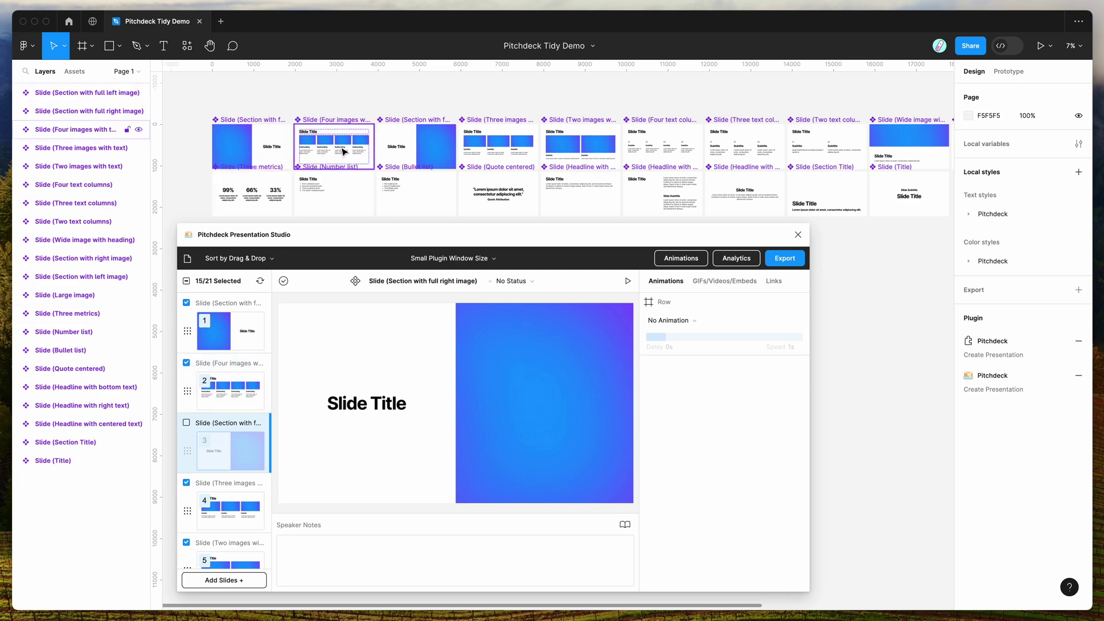
scroll(353, 176, down, 2)
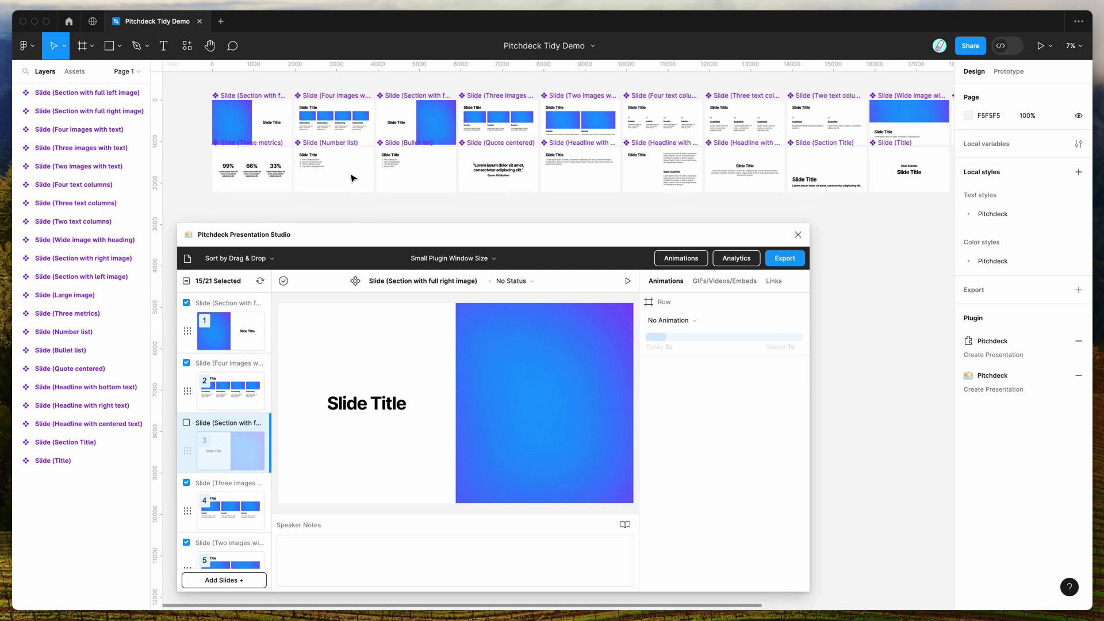
scroll(353, 177, right, 5)
scroll(219, 473, down, 1)
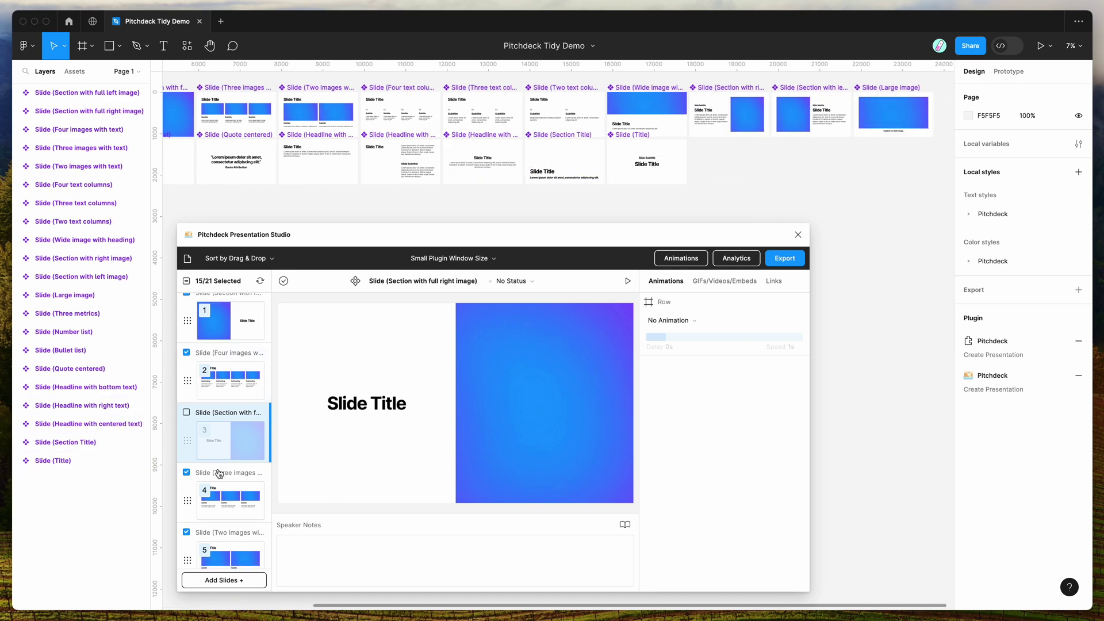
- Drag Four images with text above slide 1 so it leads the presentation
scroll(219, 473, down, 15)
scroll(236, 493, up, 15)
scroll(350, 196, left, 3)
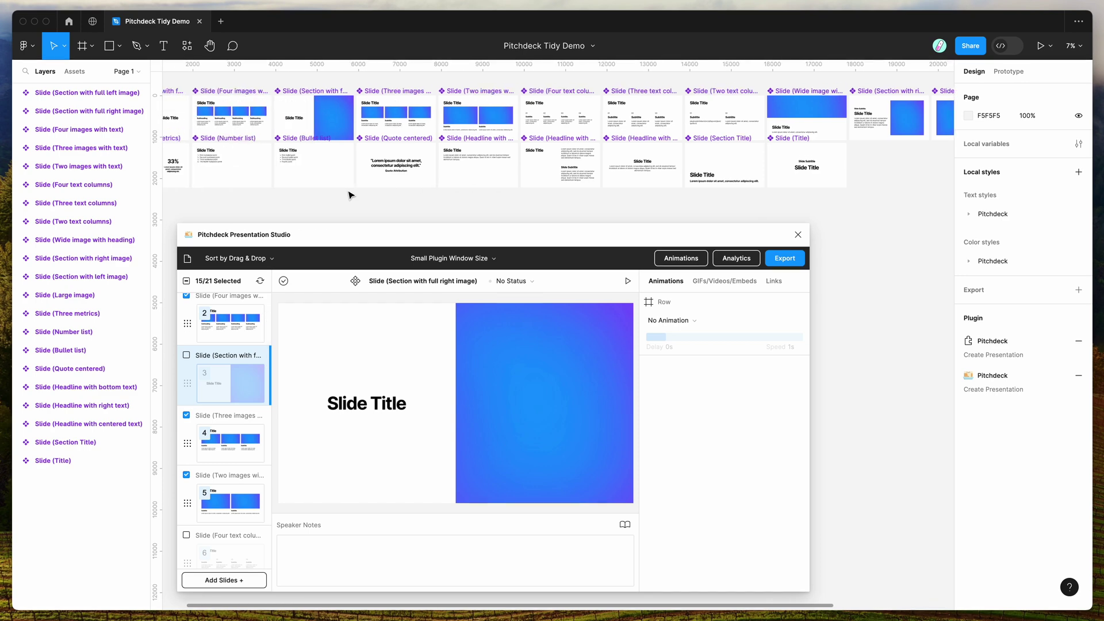
scroll(351, 195, left, 2)
scroll(351, 195, up, 1)
scroll(246, 390, up, 1)
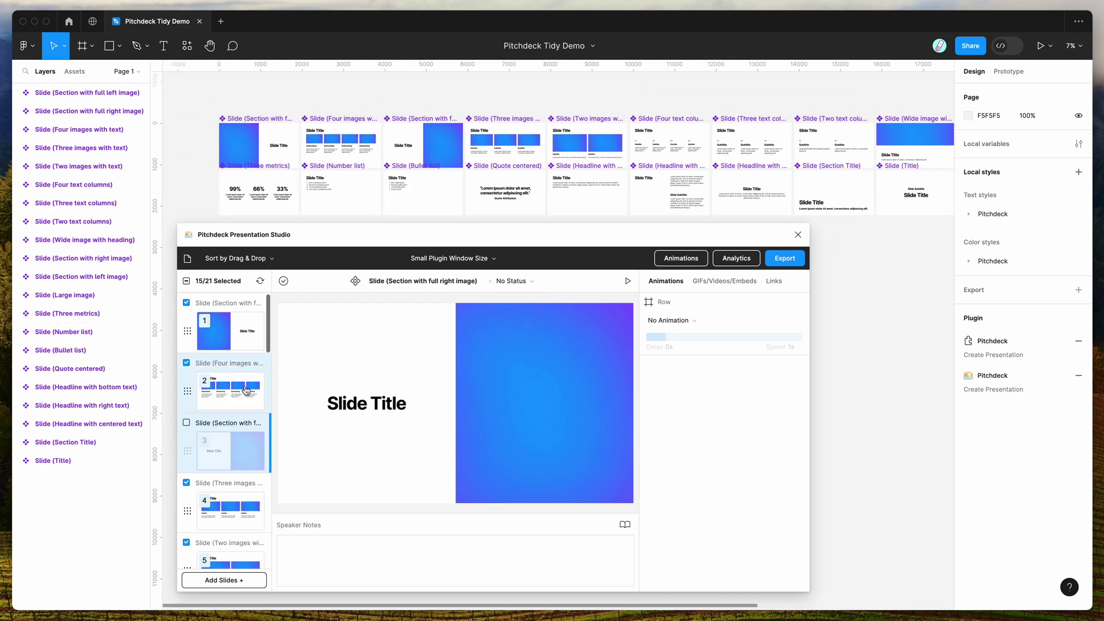
drag(185, 392, 188, 509)
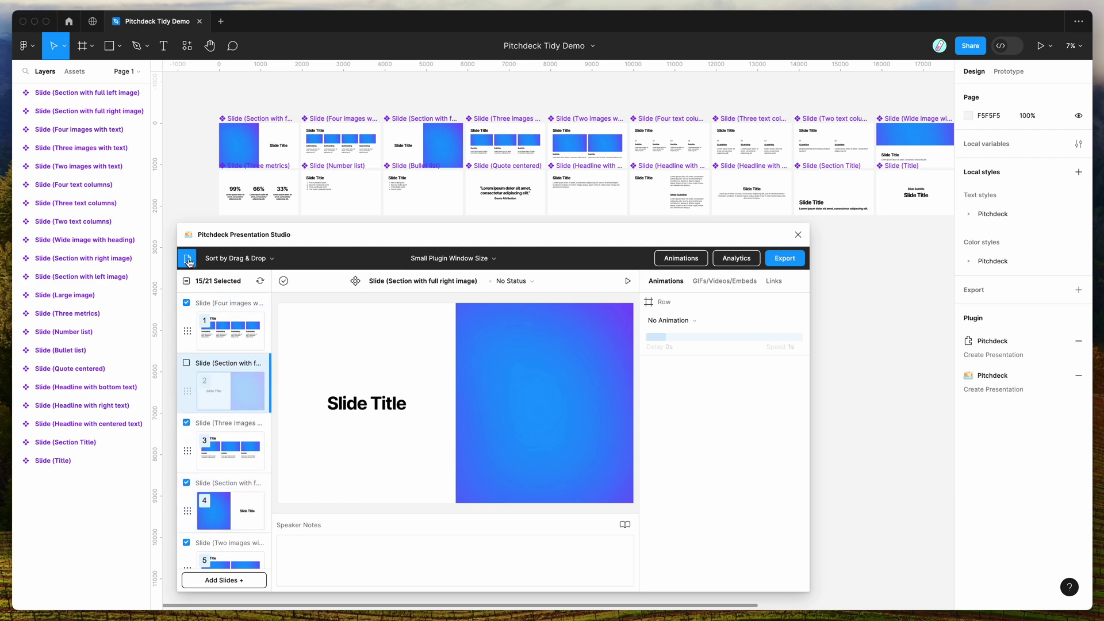
- Run Re-Order & Tidy Figma Slide Layers again so Four images with text leads the top row
click(188, 260)
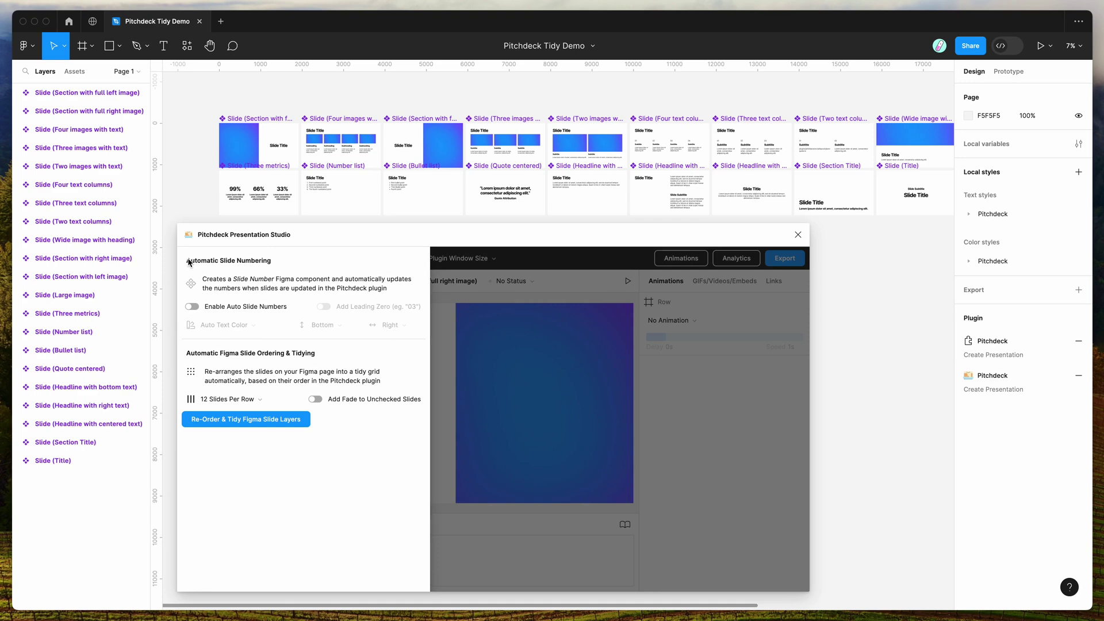
click(265, 423)
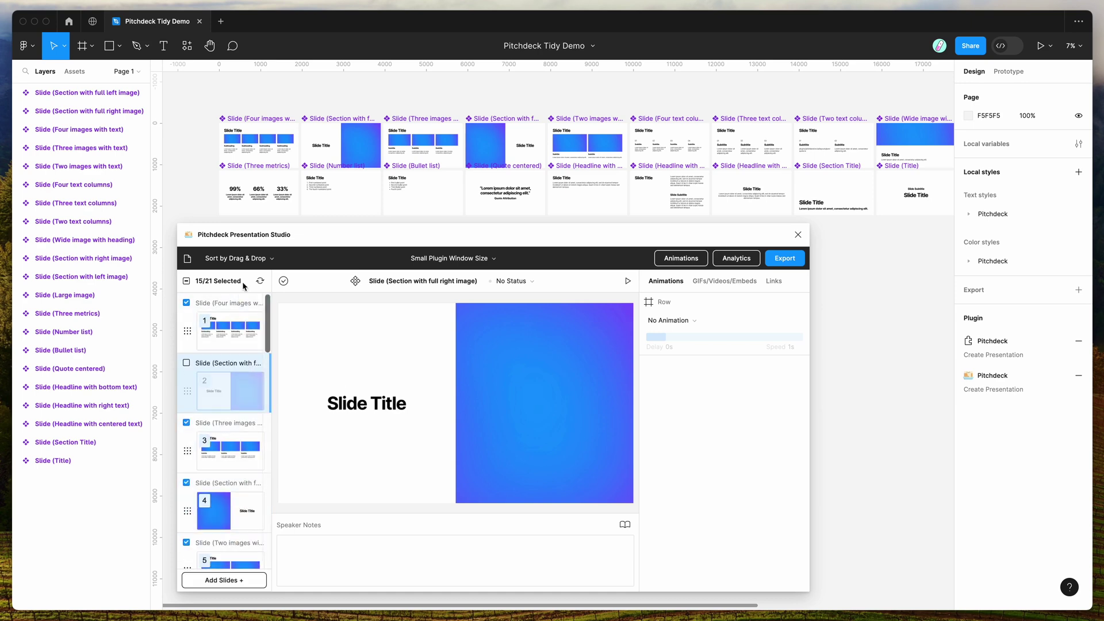
scroll(224, 414, down, 7)
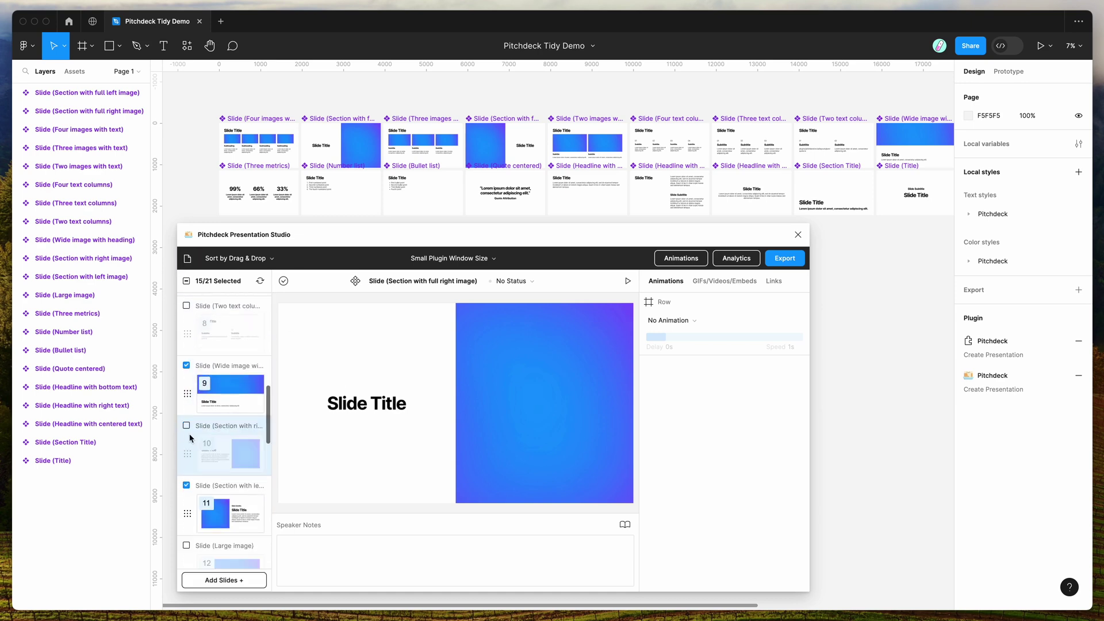
- Try re-tidying the slides at 8 and then 20 slides per row
click(188, 258)
click(235, 401)
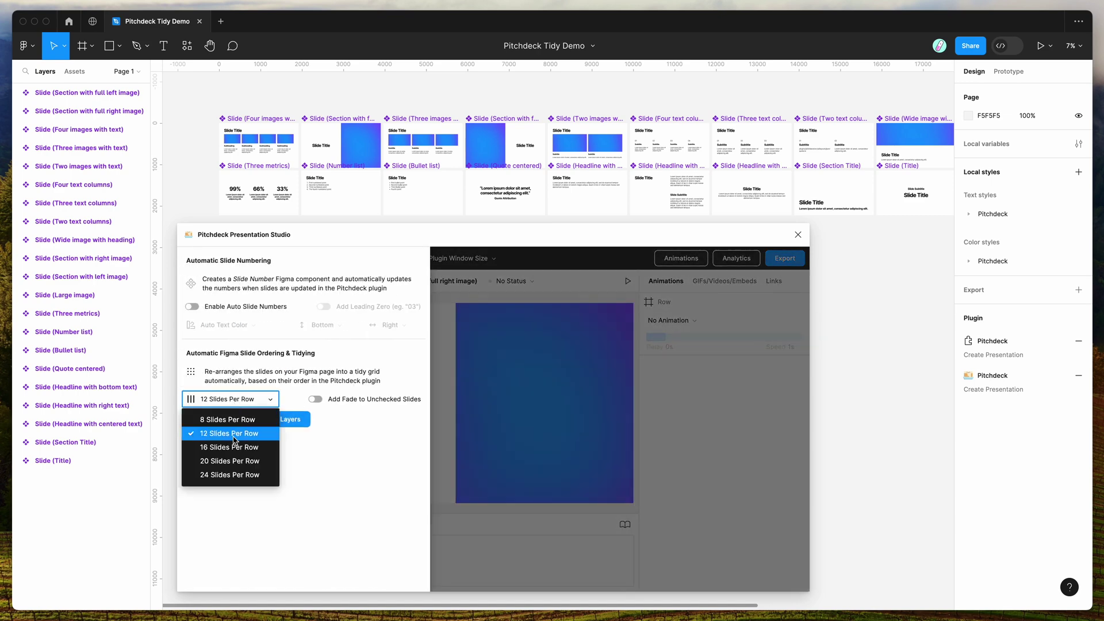
click(259, 422)
click(261, 424)
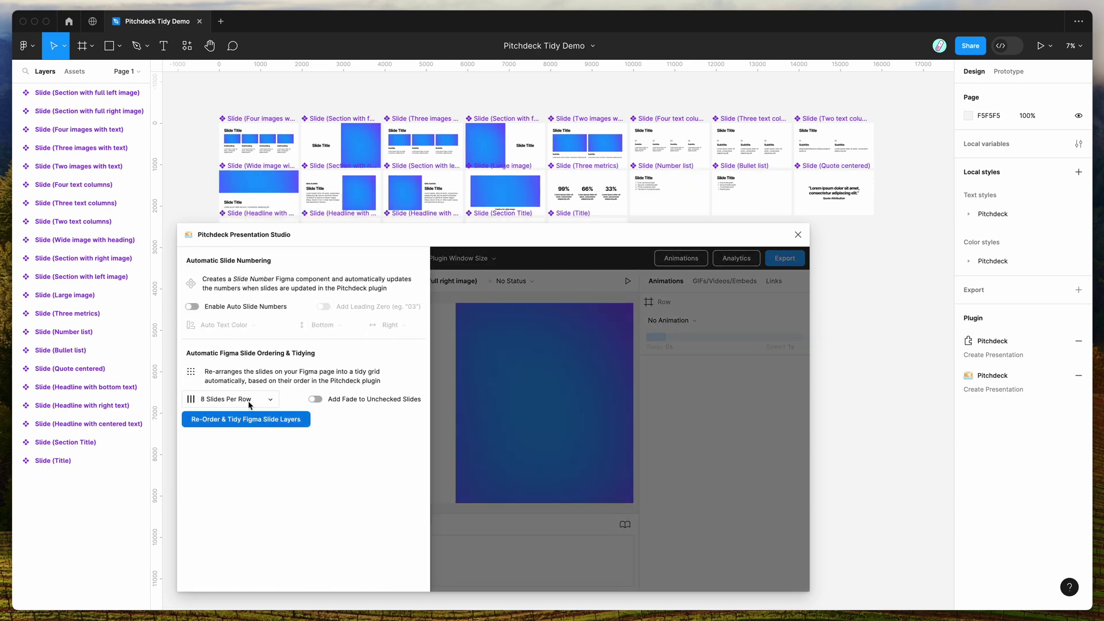
click(249, 404)
click(253, 459)
click(271, 424)
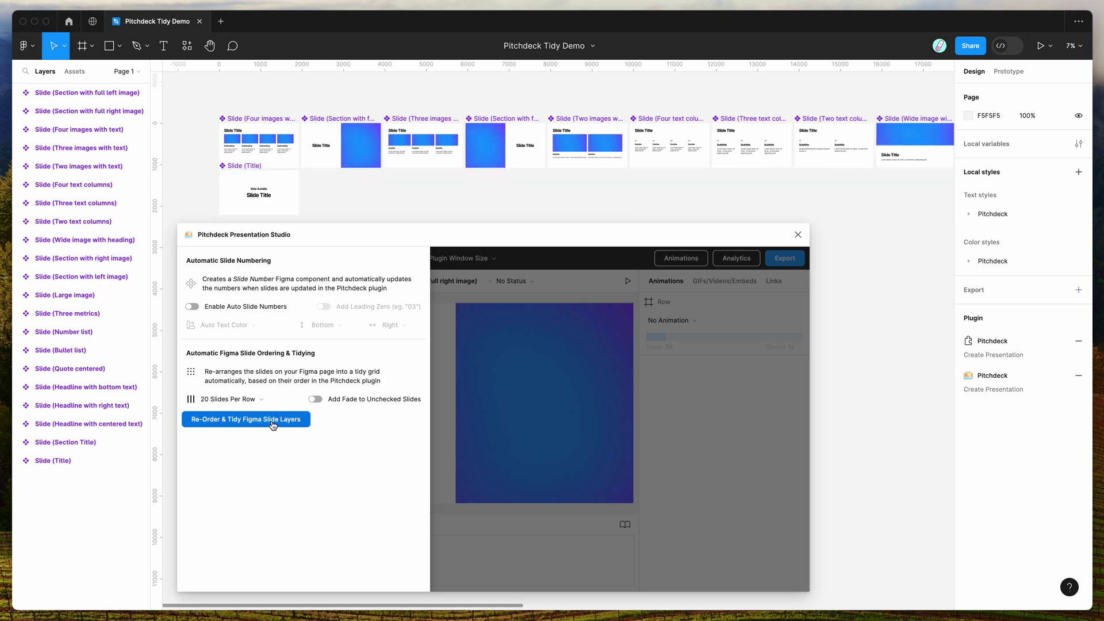
- Set 12 slides per row and re-tidy with unchecked slides faded
click(236, 399)
click(233, 434)
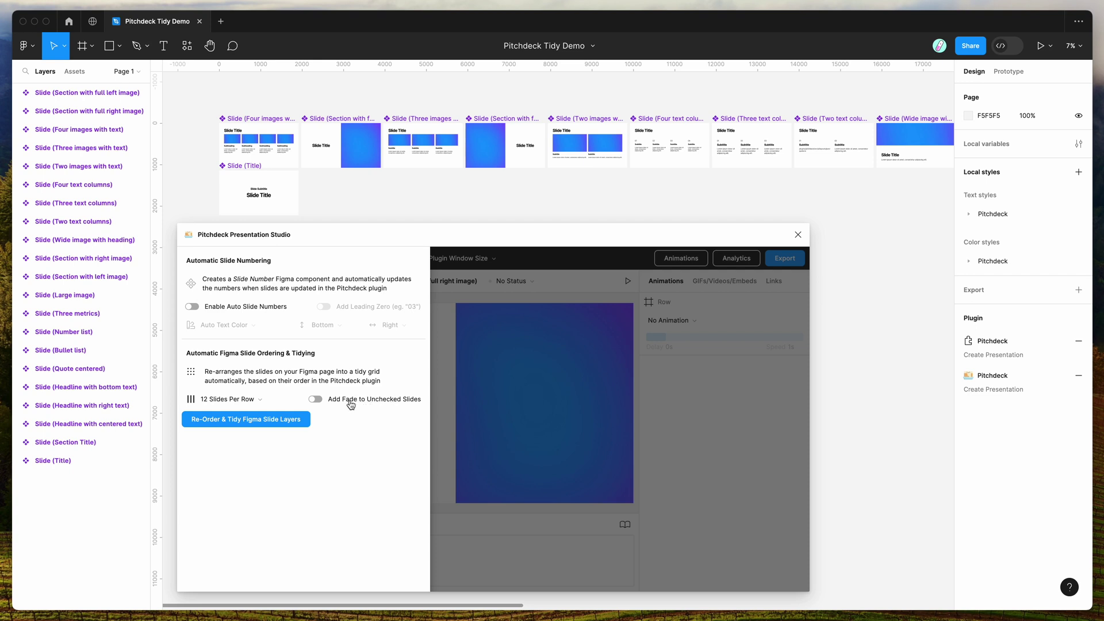
click(241, 422)
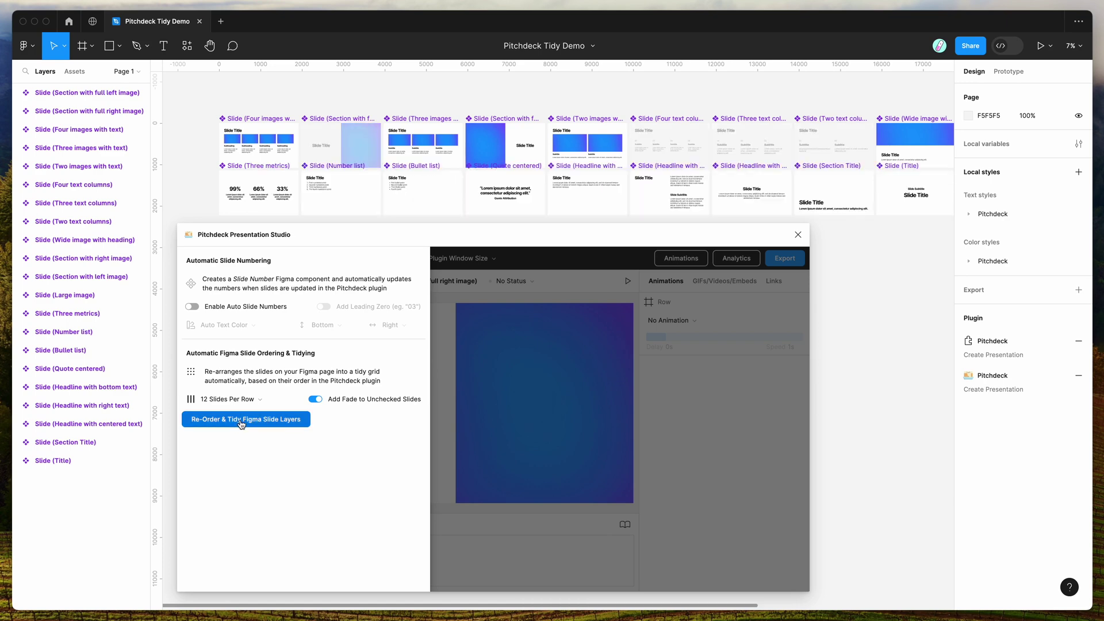
- Select the Three text columns slide frame on the canvas
click(346, 124)
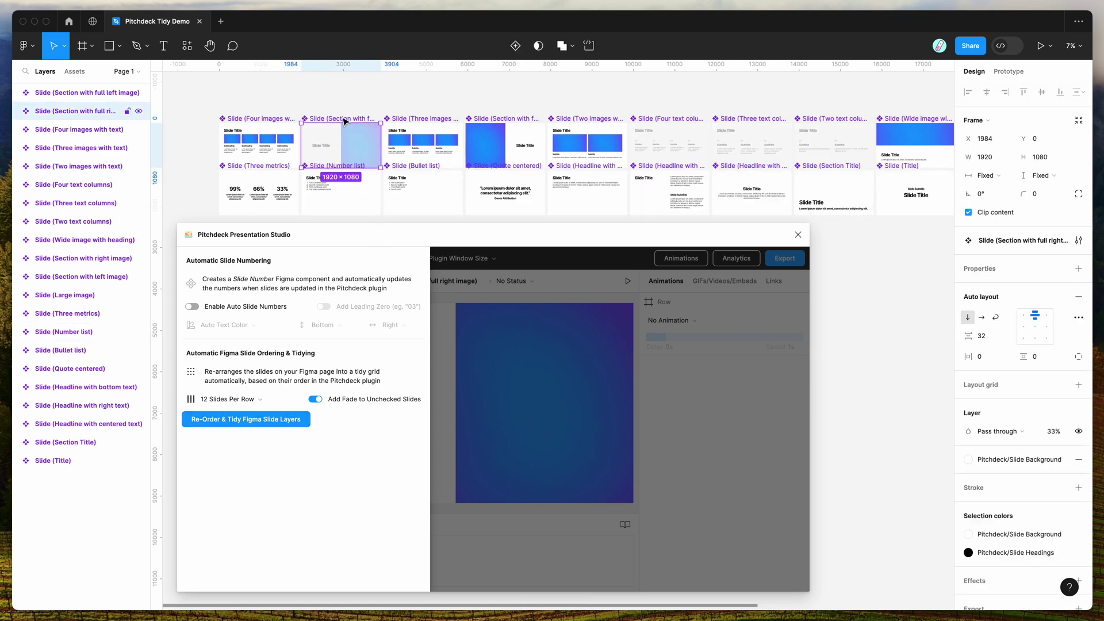
scroll(345, 121, right, 2)
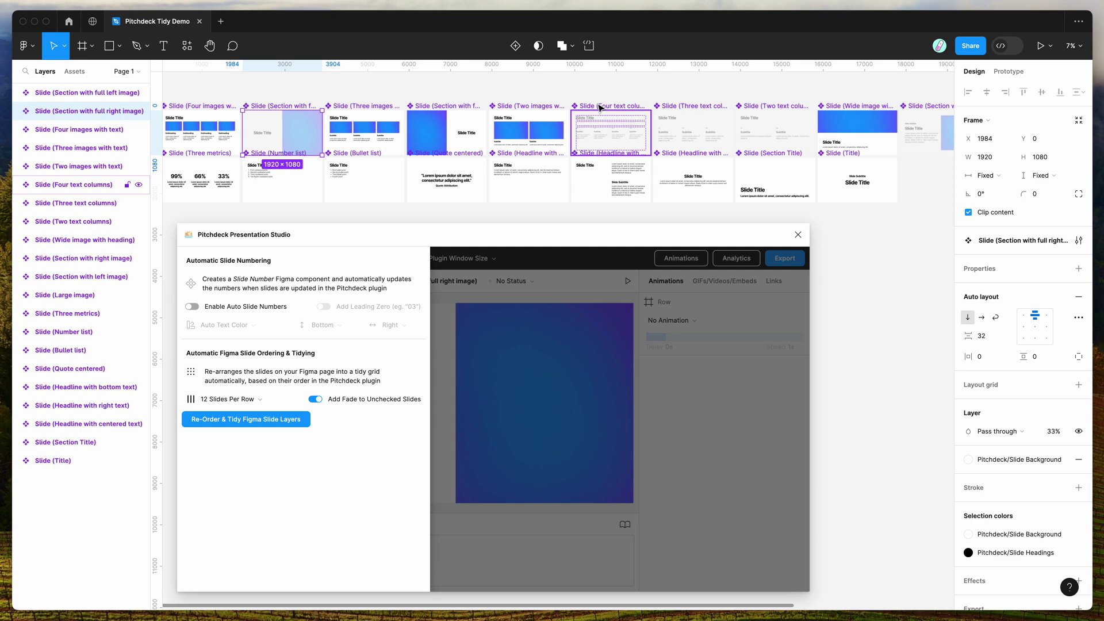
scroll(601, 108, right, 2)
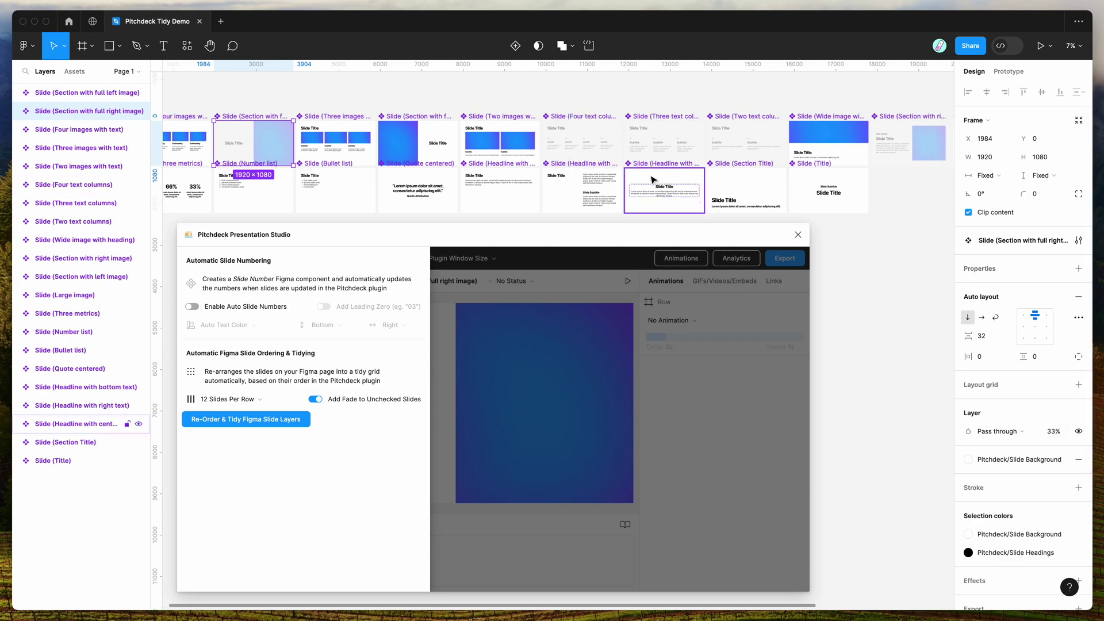
click(599, 119)
click(669, 116)
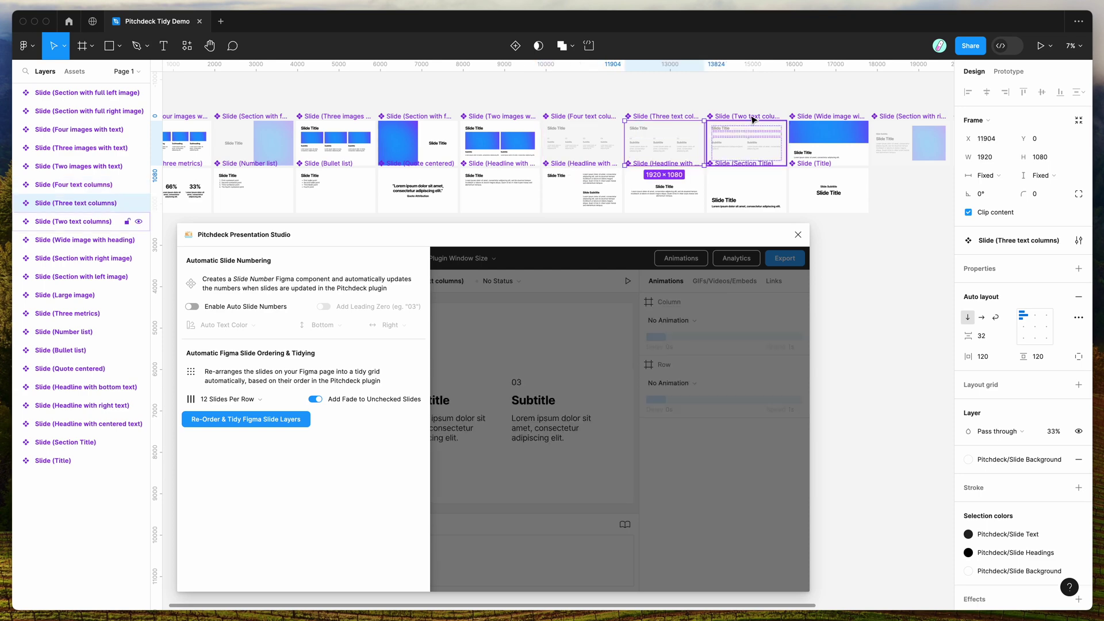
scroll(650, 101, down, 2)
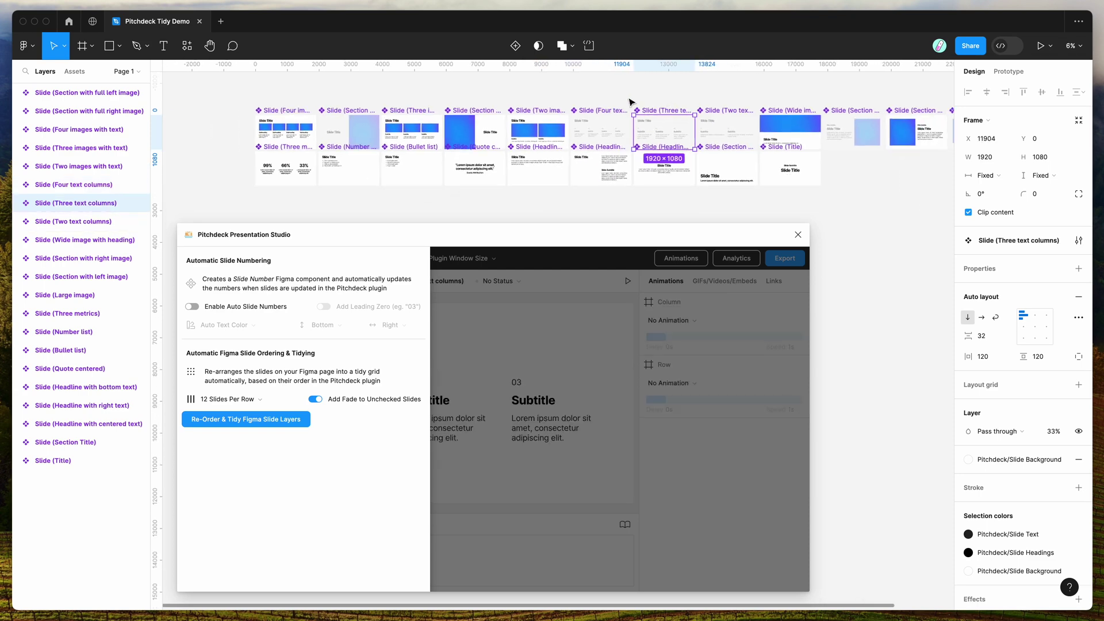
scroll(624, 100, down, 2)
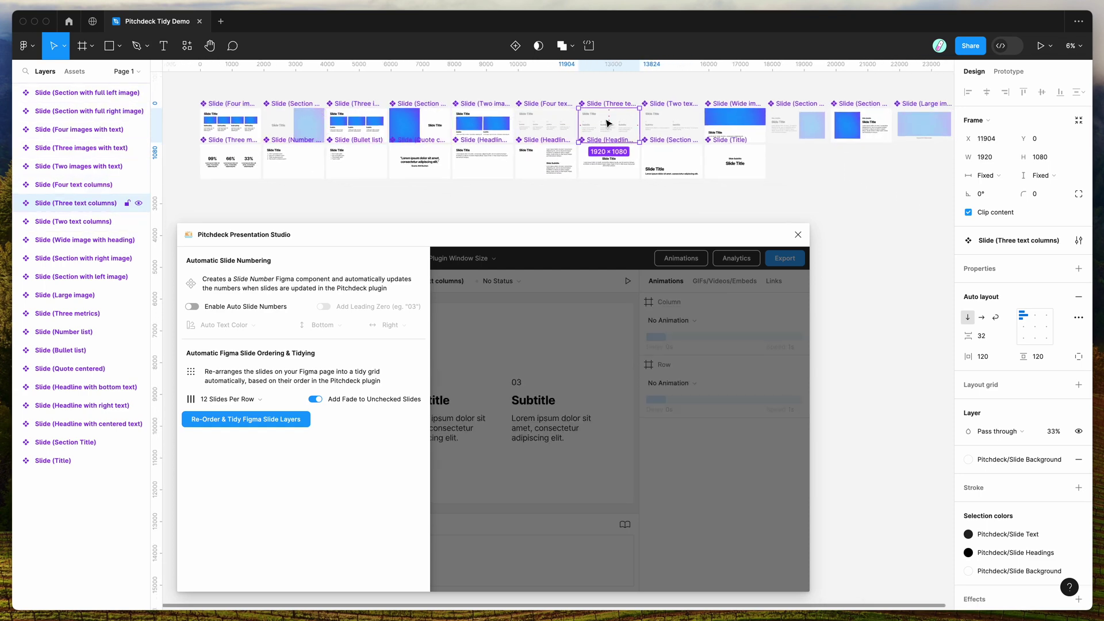
scroll(661, 122, right, 3)
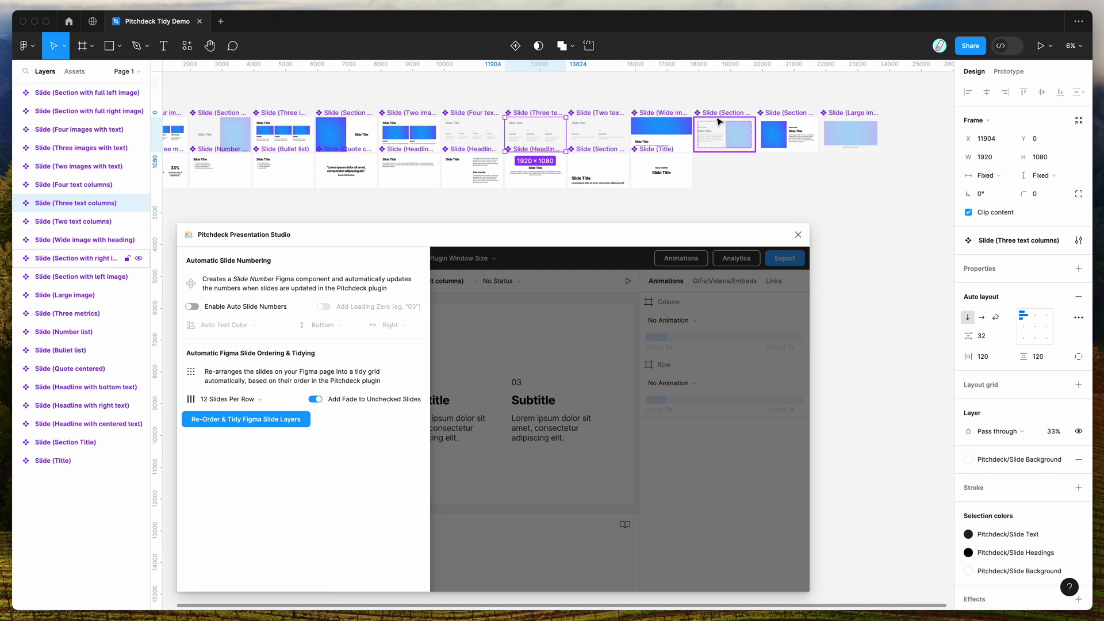
scroll(718, 121, left, 1)
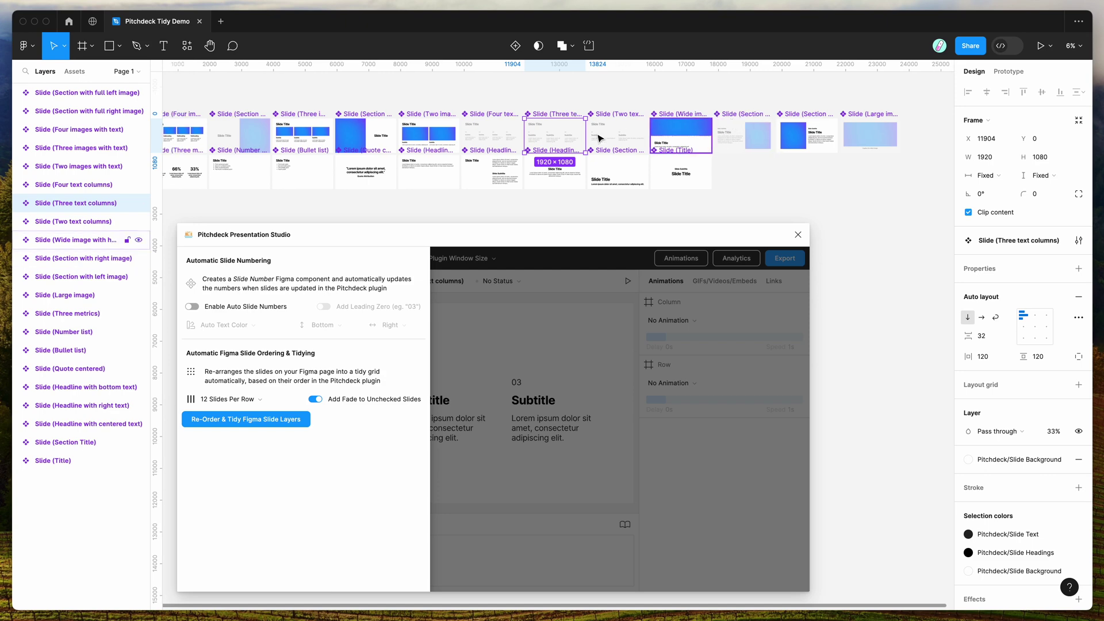
- Include the Two text columns and Three text columns slides in the deck
click(470, 326)
click(224, 373)
click(233, 312)
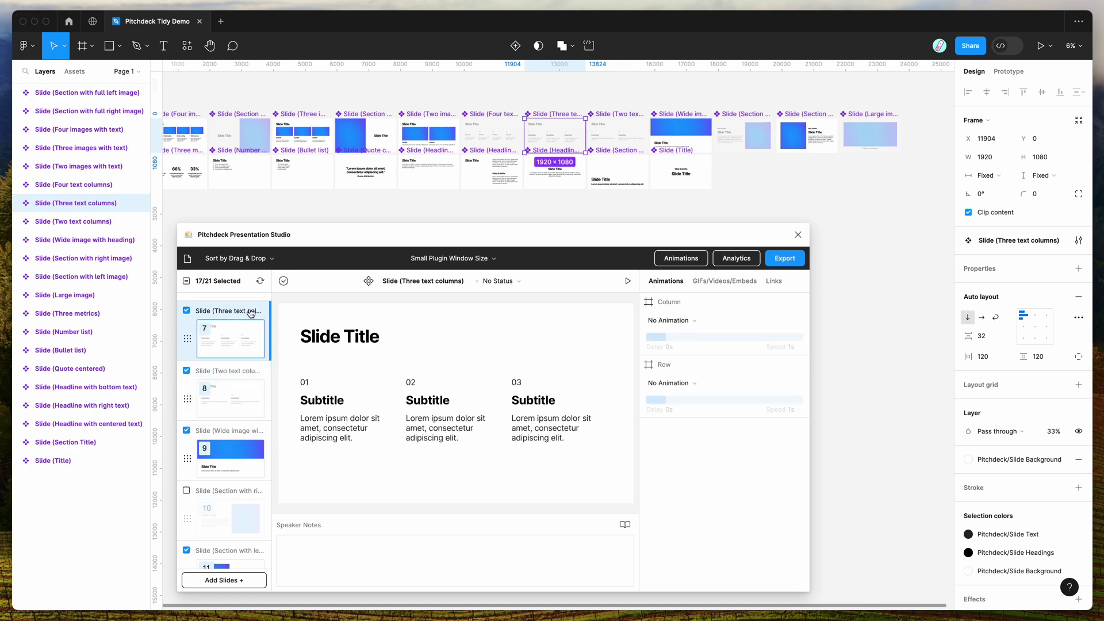
- Re-order and tidy the slides at 12 per row, then turn off Add Fade to Unchecked Slides
scroll(251, 333, up, 1)
click(187, 258)
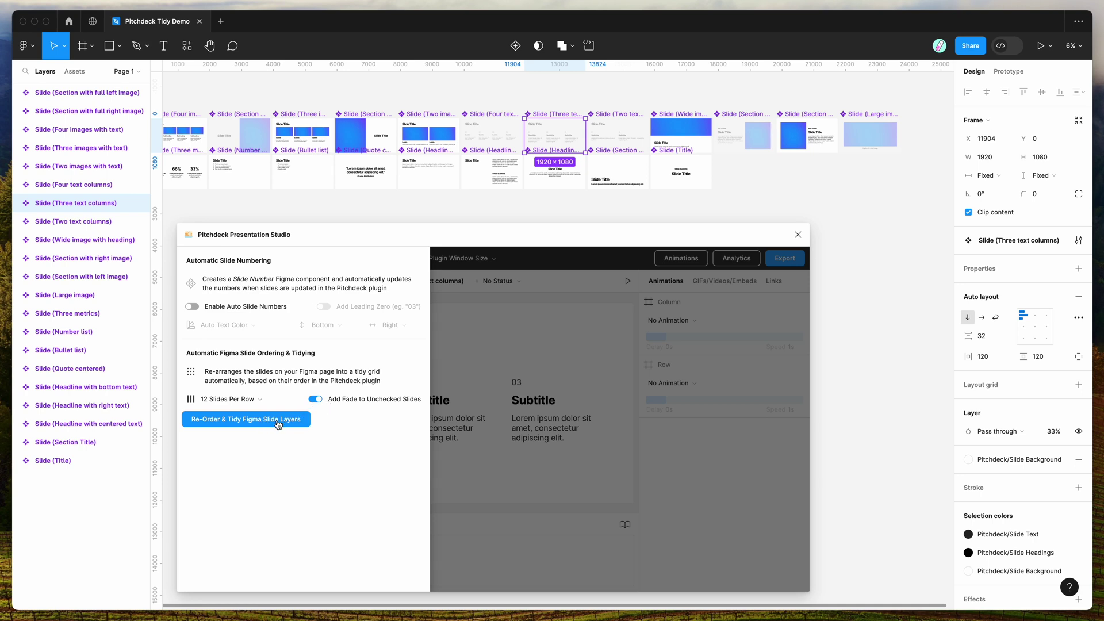
click(278, 424)
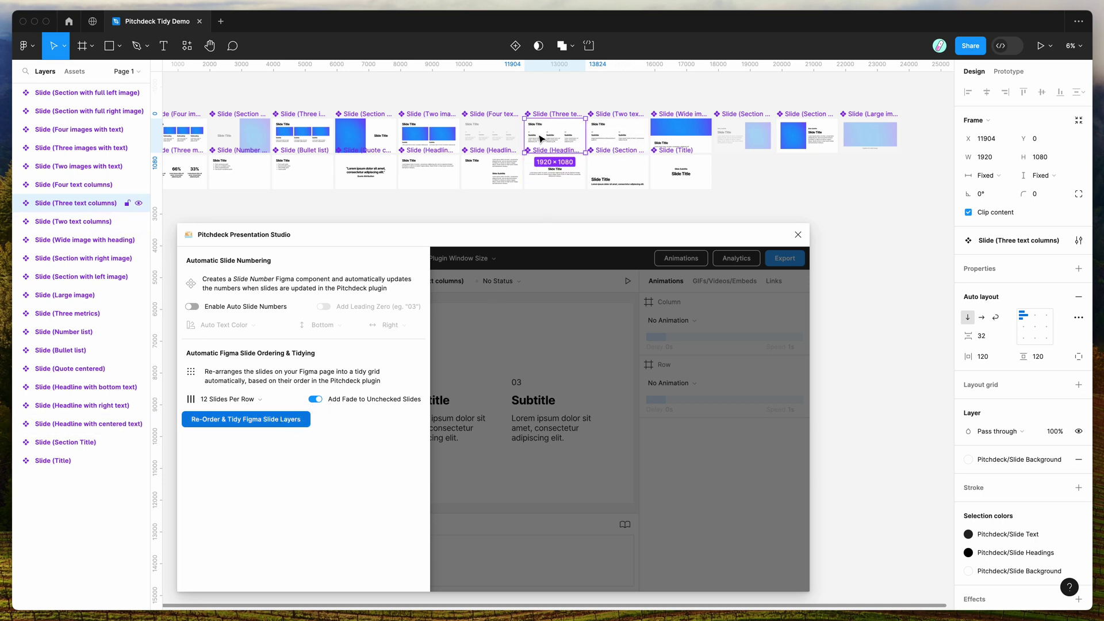
click(345, 404)
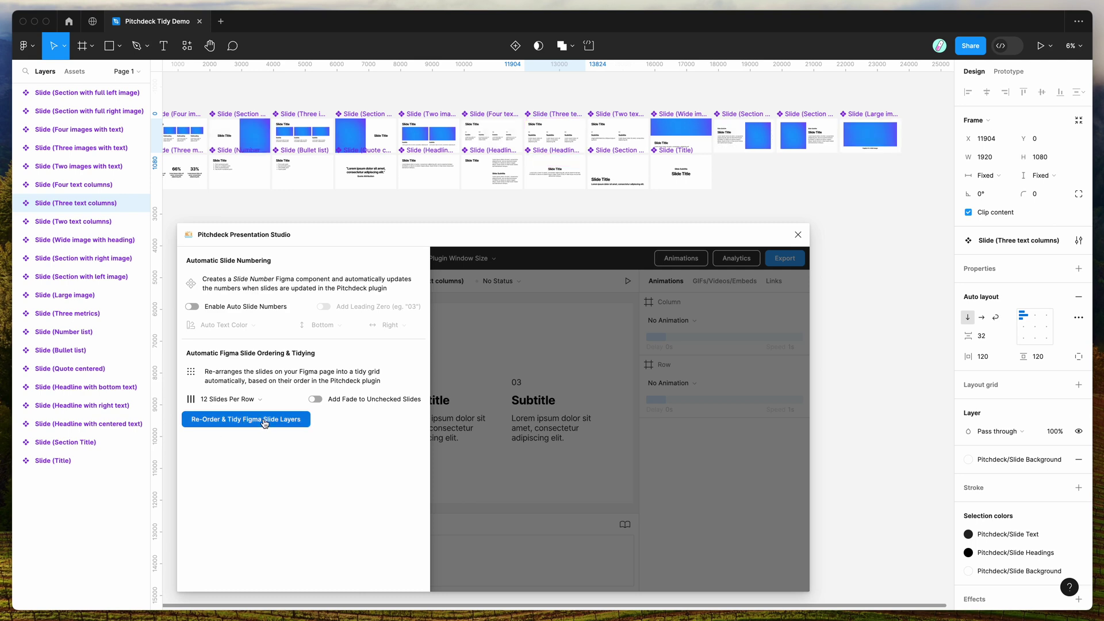
scroll(718, 121, left, 3)
- Set 8 slides per row and re-tidy the slide frames
drag(322, 235, 336, 224)
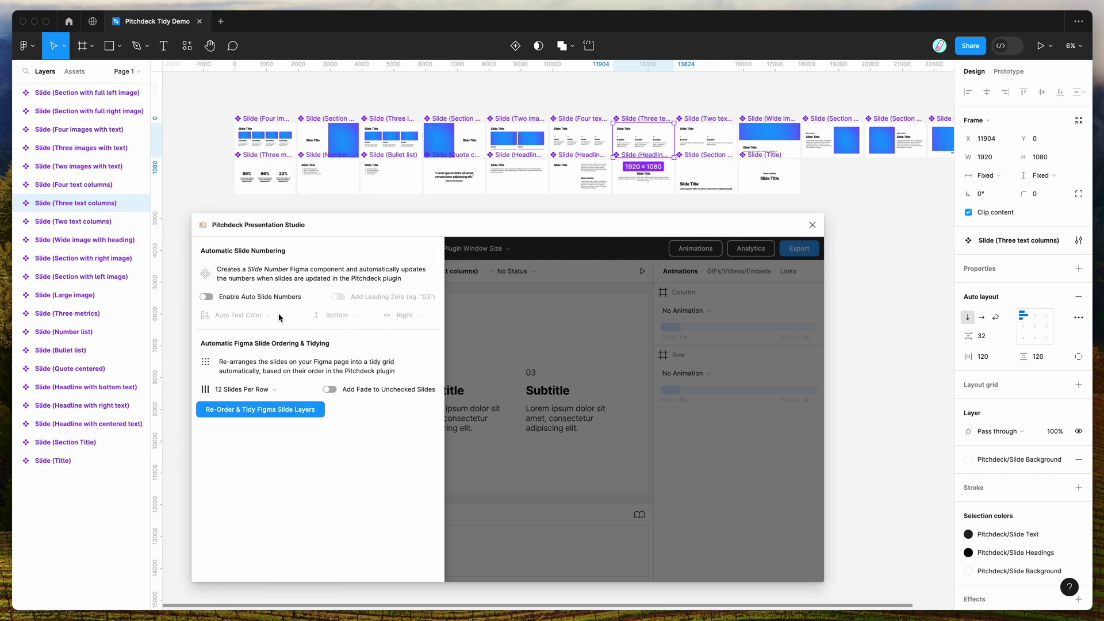
click(256, 390)
click(280, 411)
click(280, 410)
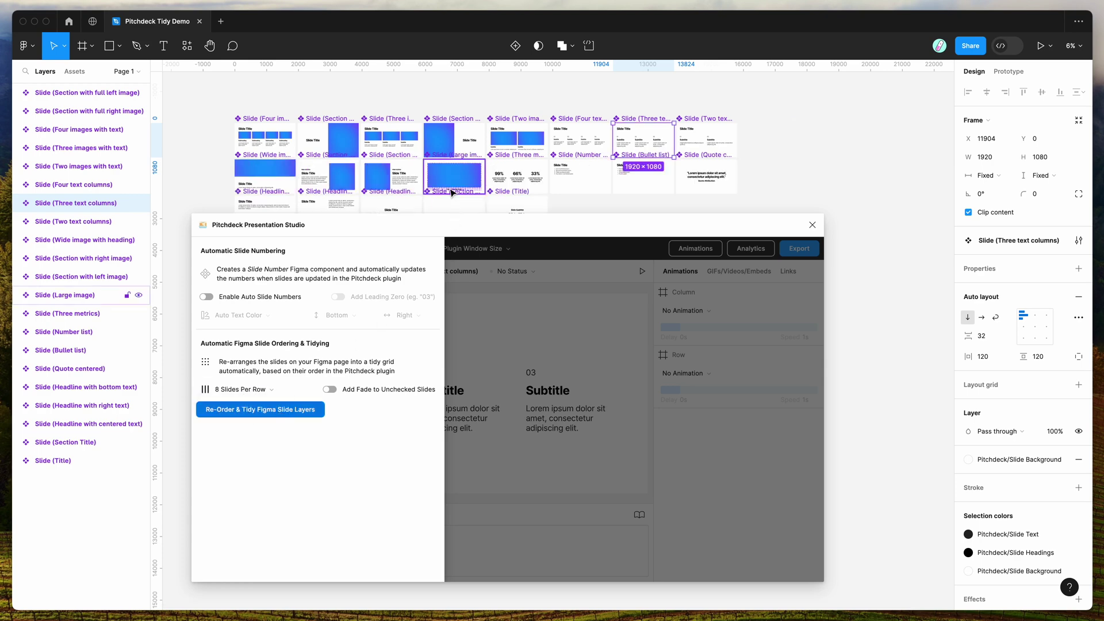
- Move the Quote centered slide up to position 14 in the slide list
click(507, 333)
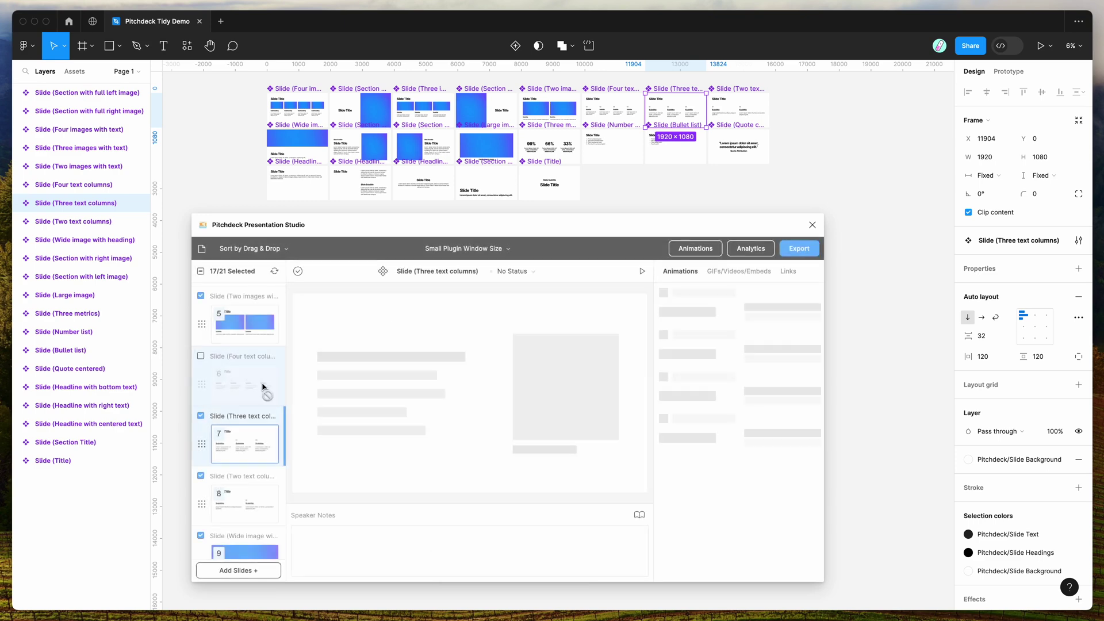
scroll(240, 457, down, 10)
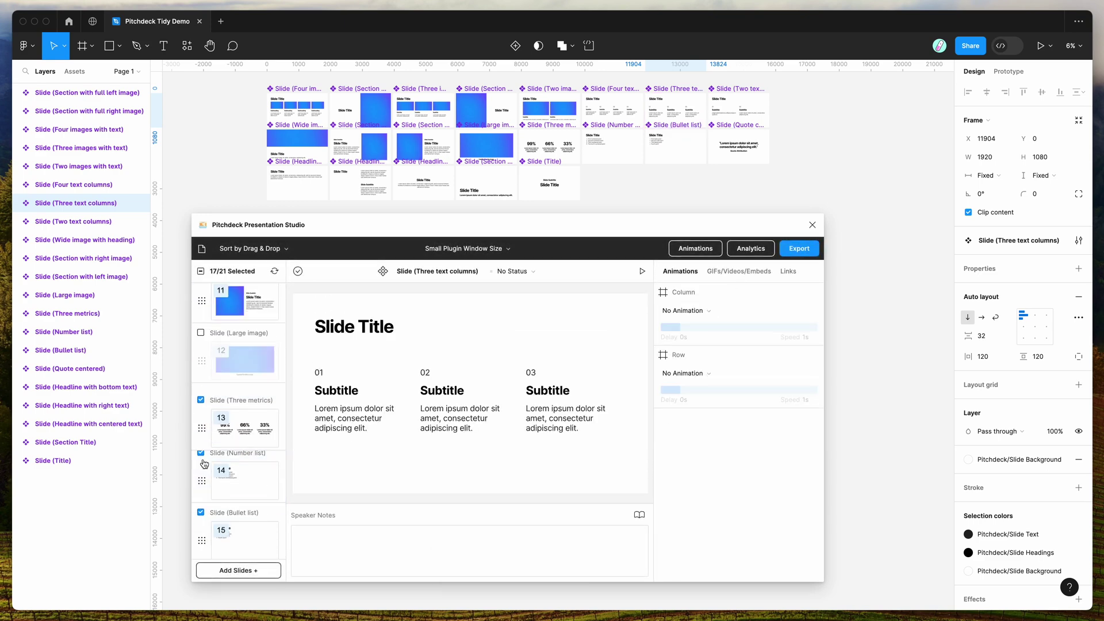
scroll(203, 529, down, 2)
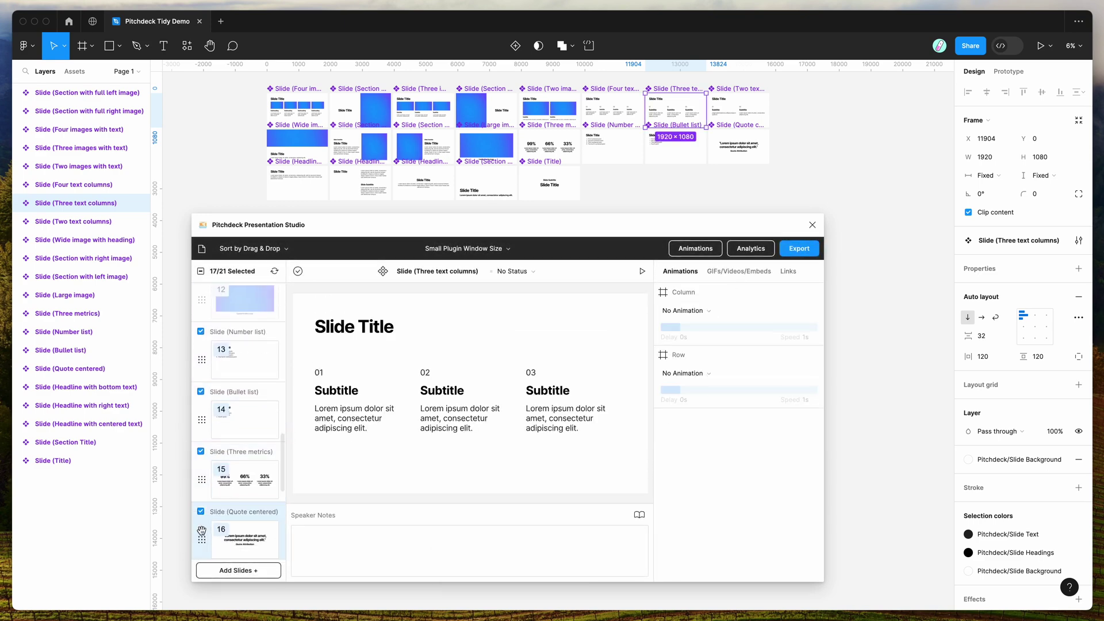
drag(204, 530, 249, 402)
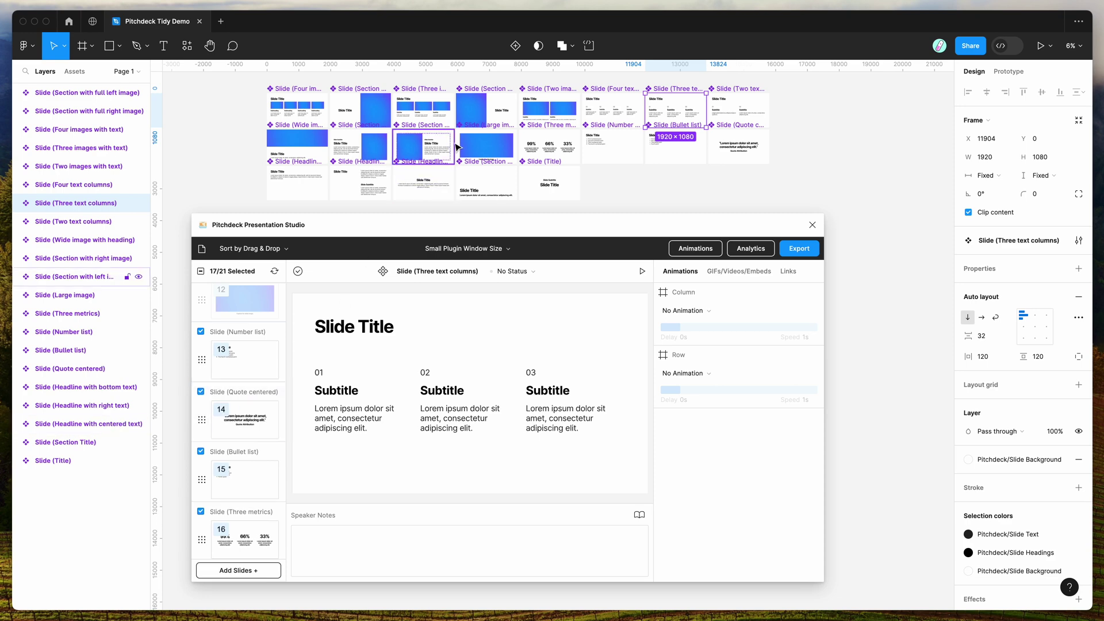
- Nudge the Four text columns frame on the canvas and clear the selection
drag(602, 123, 598, 122)
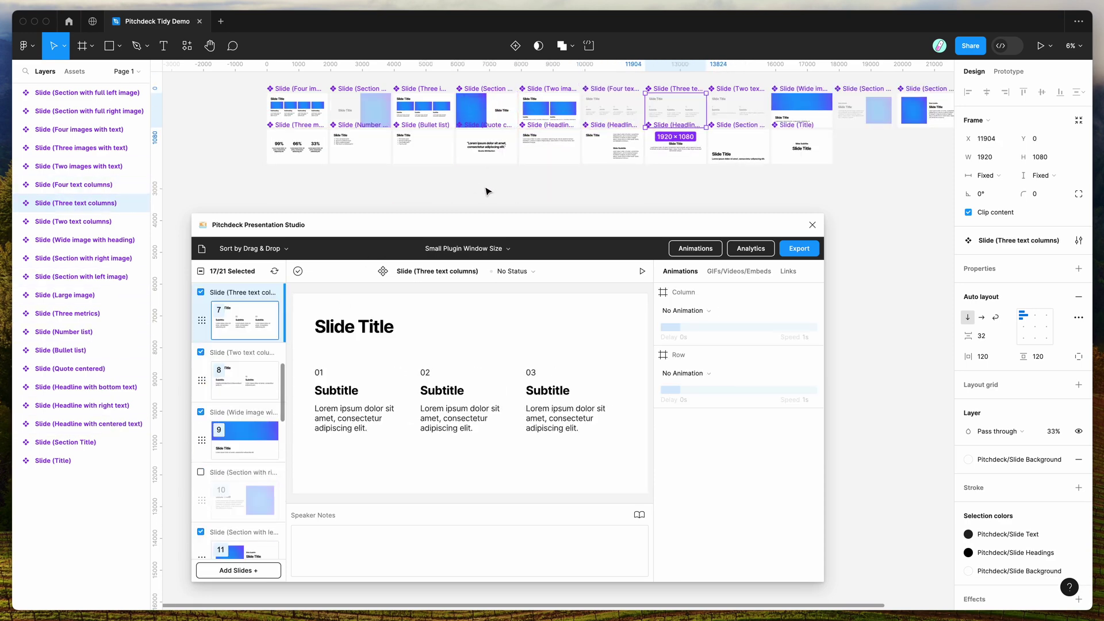
click(486, 191)
scroll(239, 327, up, 2)
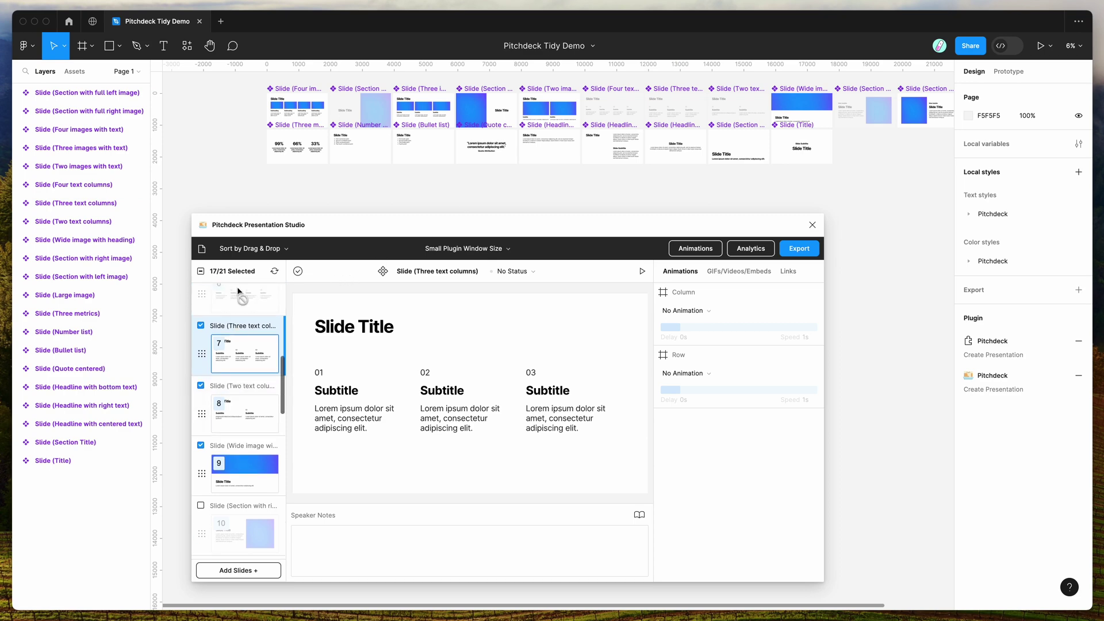
click(202, 249)
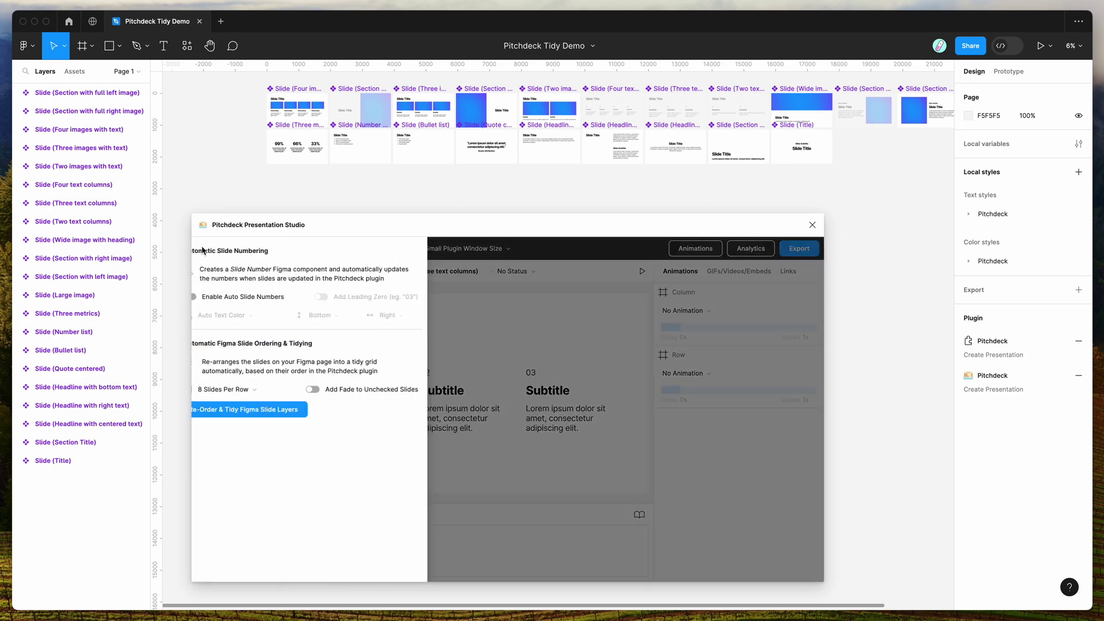
- Re-tidy at 8 per row, then switch to 12 slides per row and re-tidy
click(253, 412)
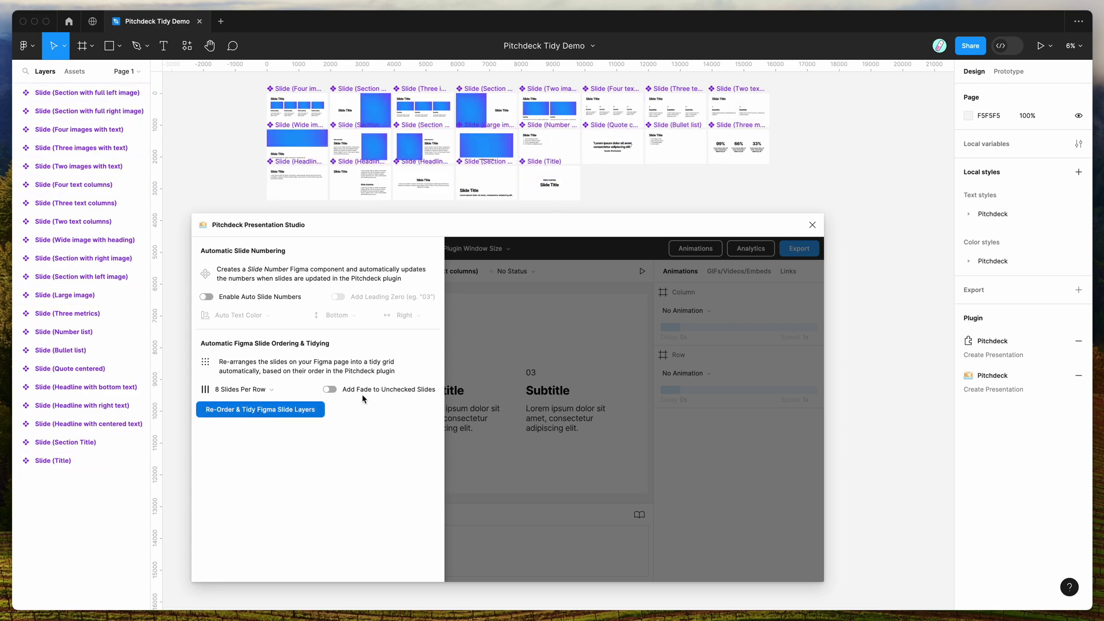
click(270, 389)
click(264, 425)
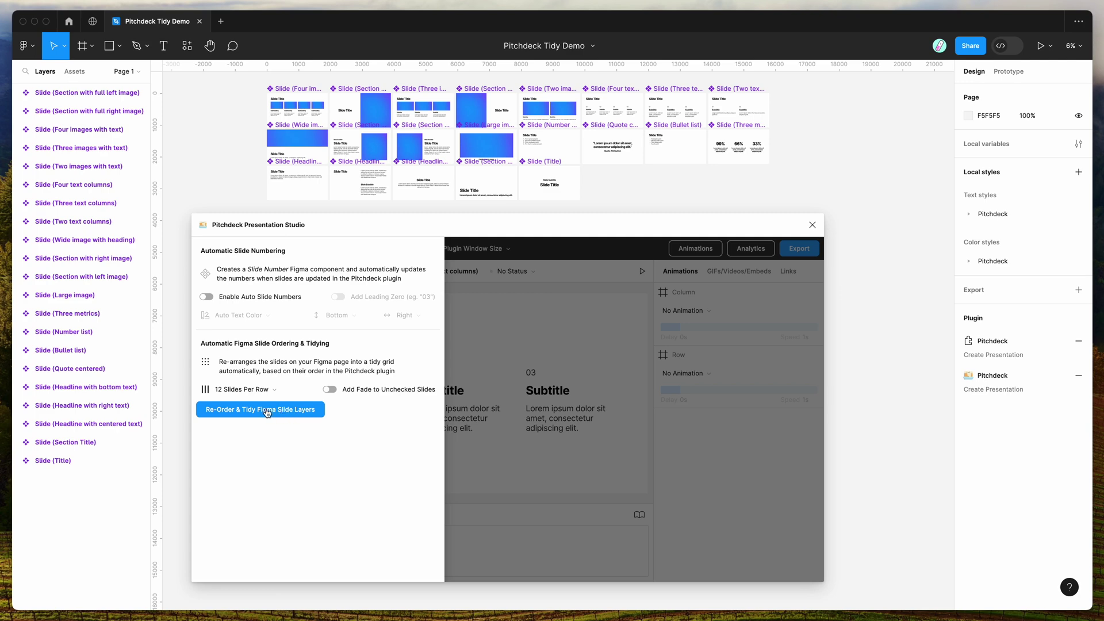
click(268, 411)
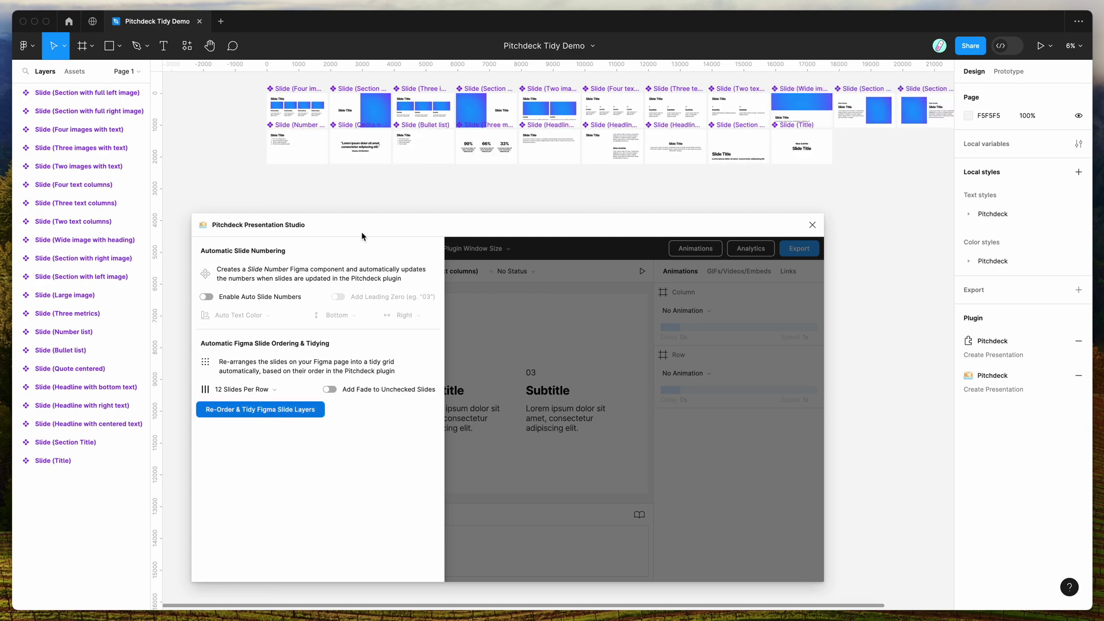
scroll(480, 198, right, 2)
scroll(481, 199, up, 1)
scroll(481, 199, right, 1)
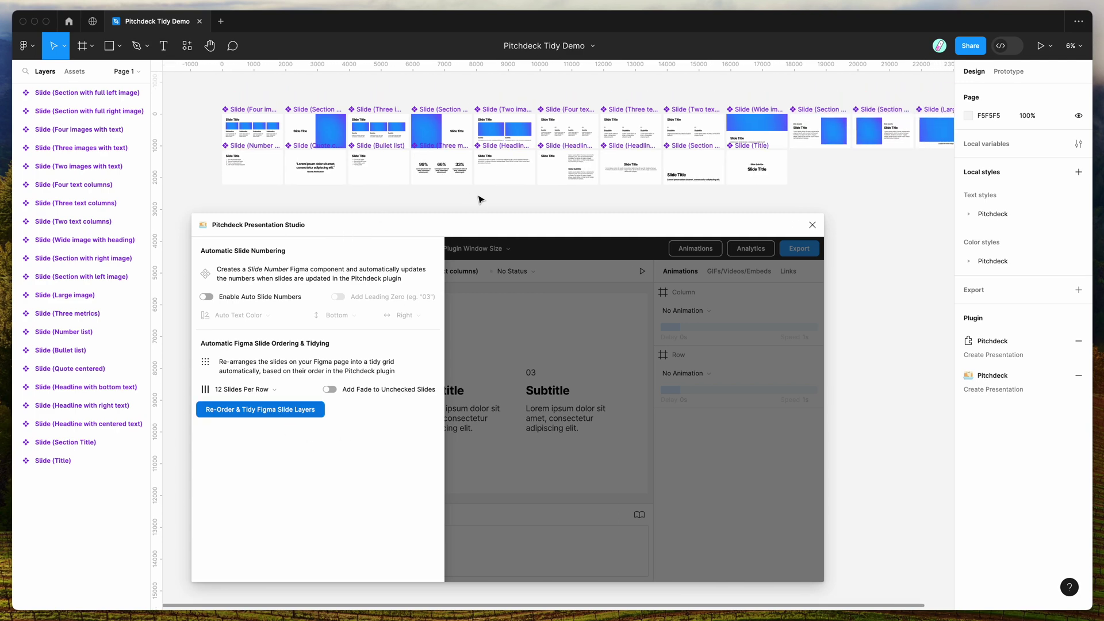
- Return to the Pitchdeck slide list showing 17 of 21 slides selected
click(507, 293)
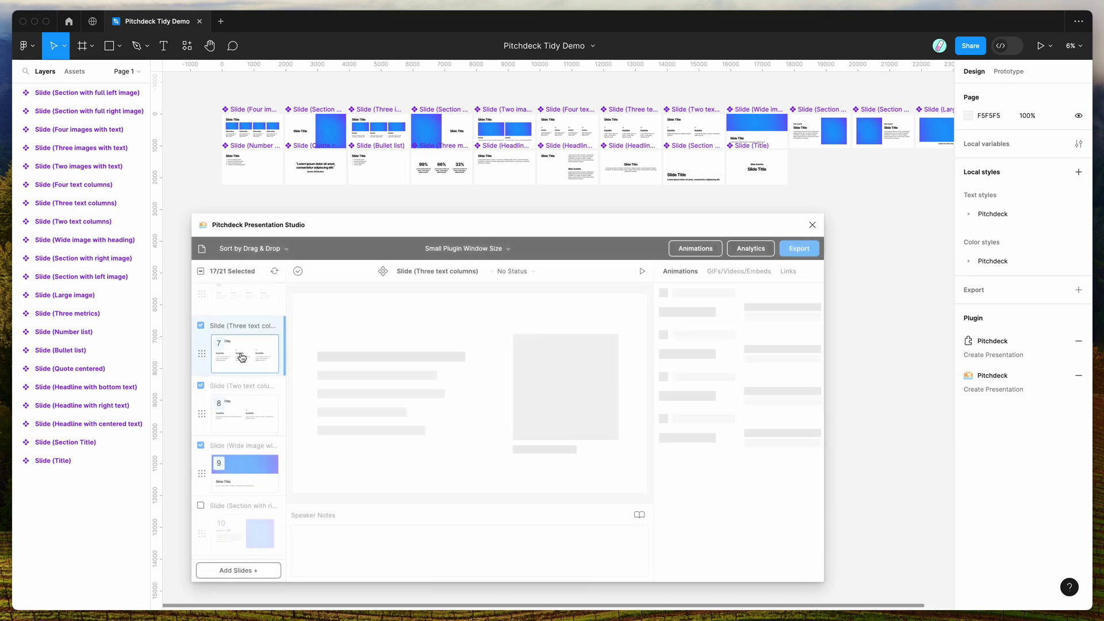
scroll(240, 460, down, 4)
scroll(239, 494, up, 5)
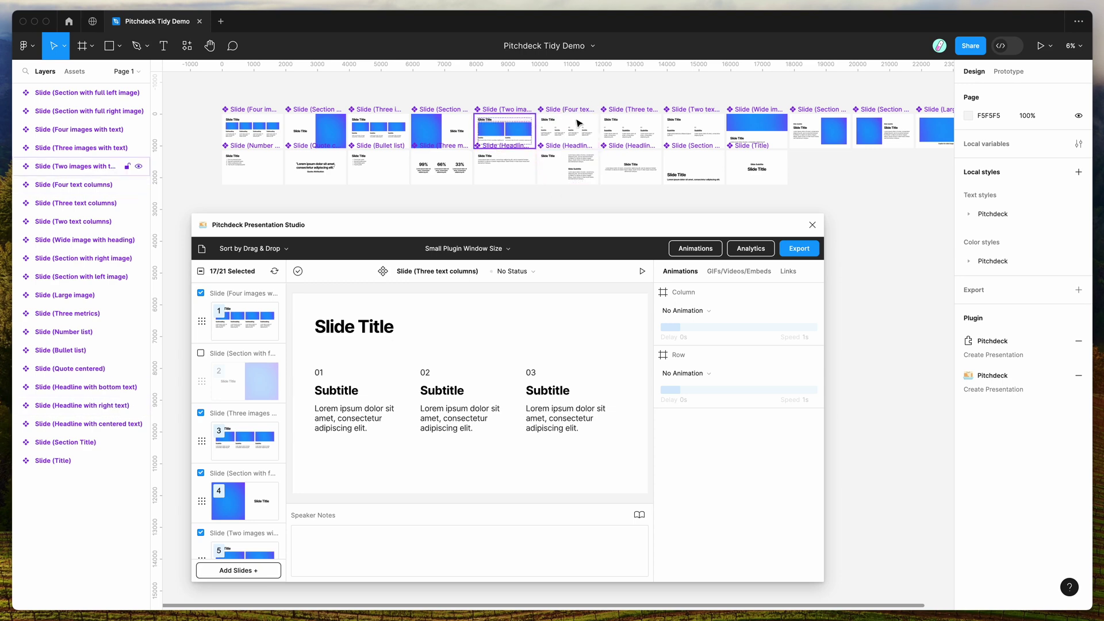
scroll(517, 81, right, 1)
scroll(519, 81, down, 1)
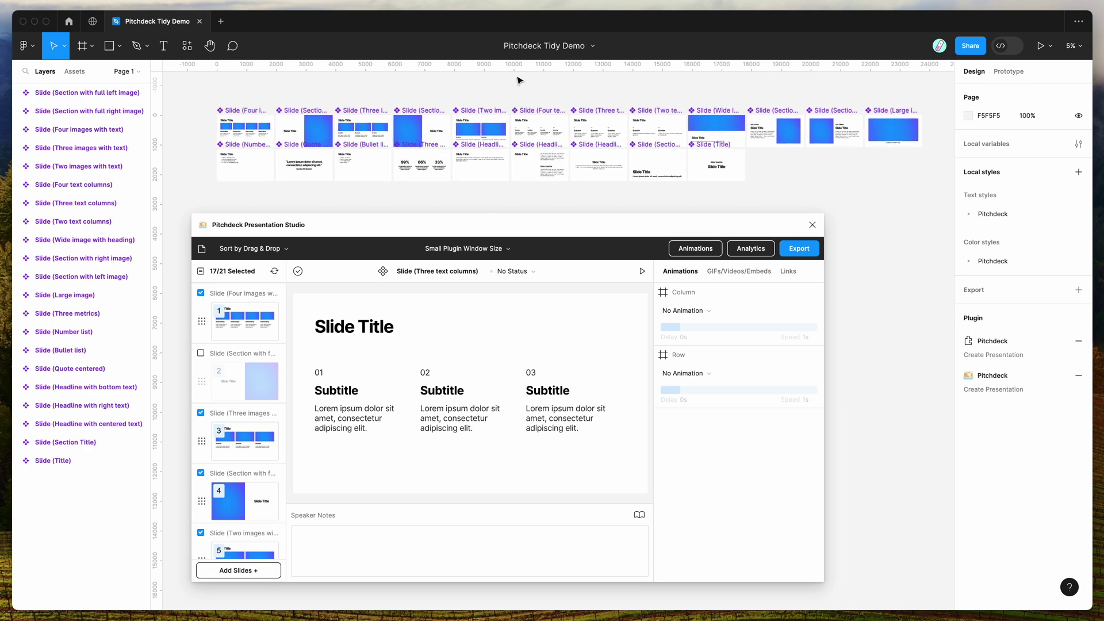